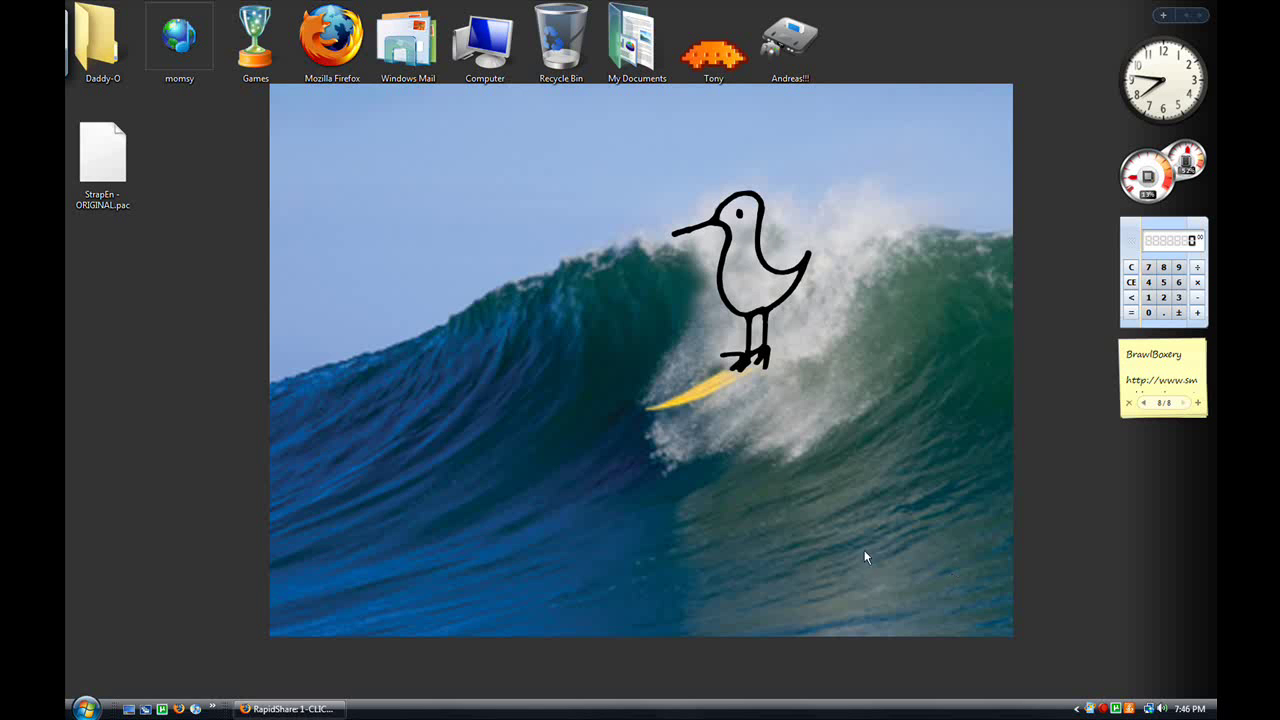
- Restore Firefox and go to the MEGAUPLOAD page for Smash Attacks.rar
left_click_drag(862, 148, 547, 372)
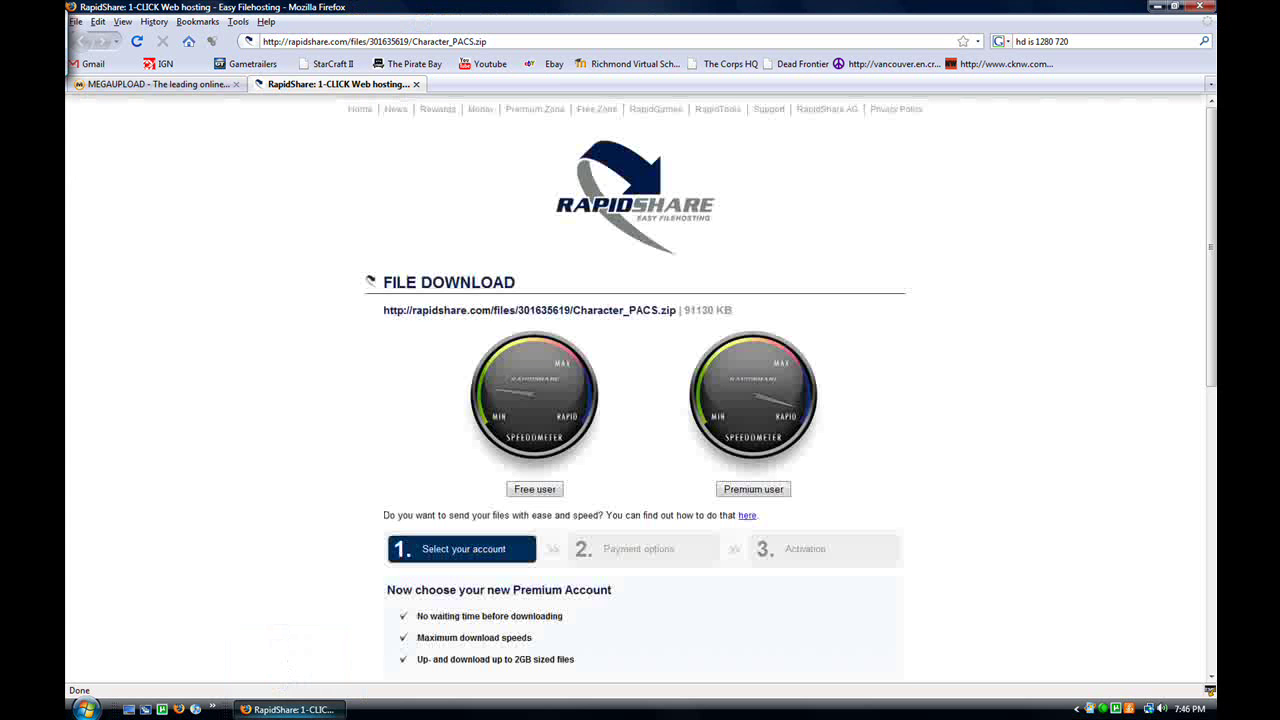
left_click(289, 641)
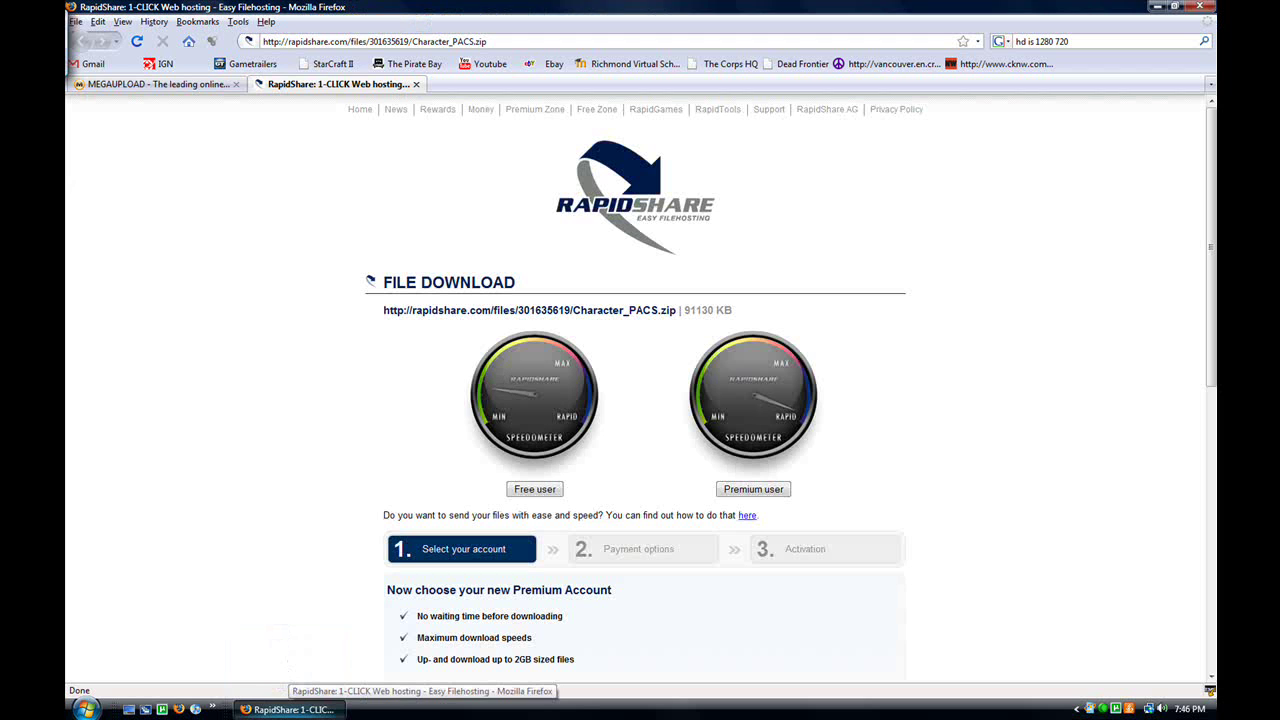
left_click(161, 88)
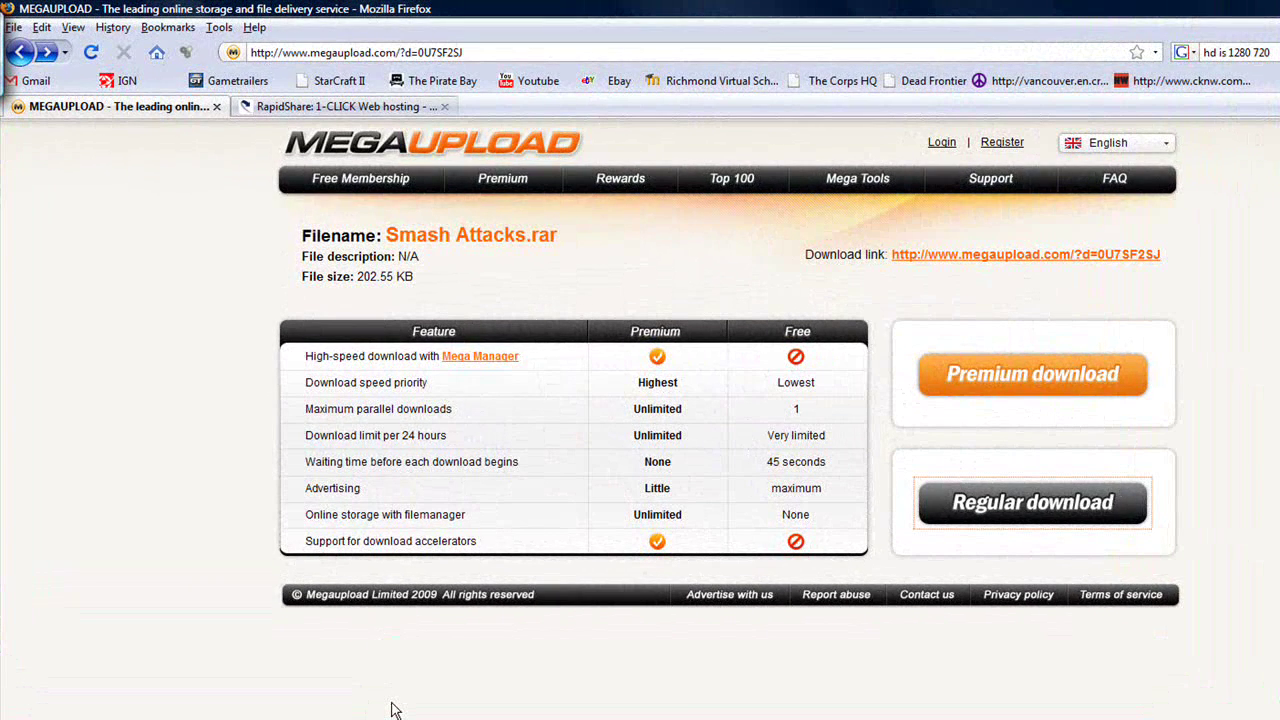
- Save Smash Attacks.rar through Regular download and show it in its Downloads folder
left_click(974, 499)
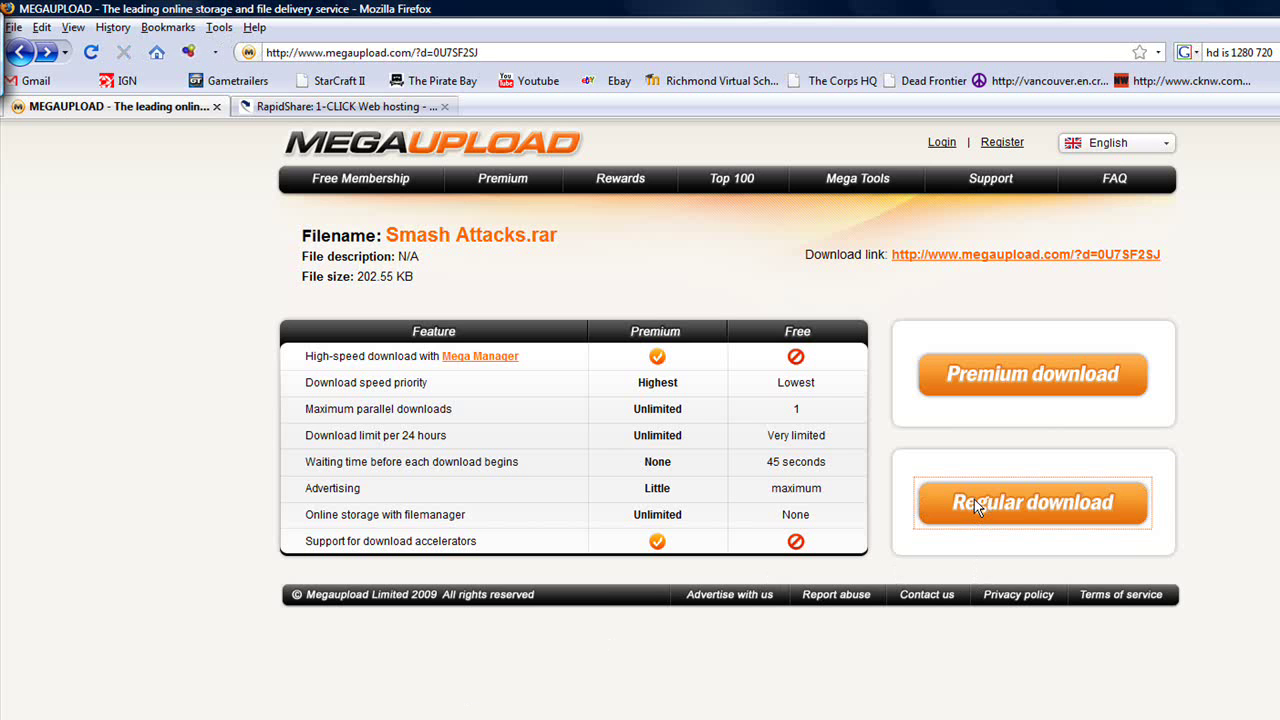
left_click(340, 531)
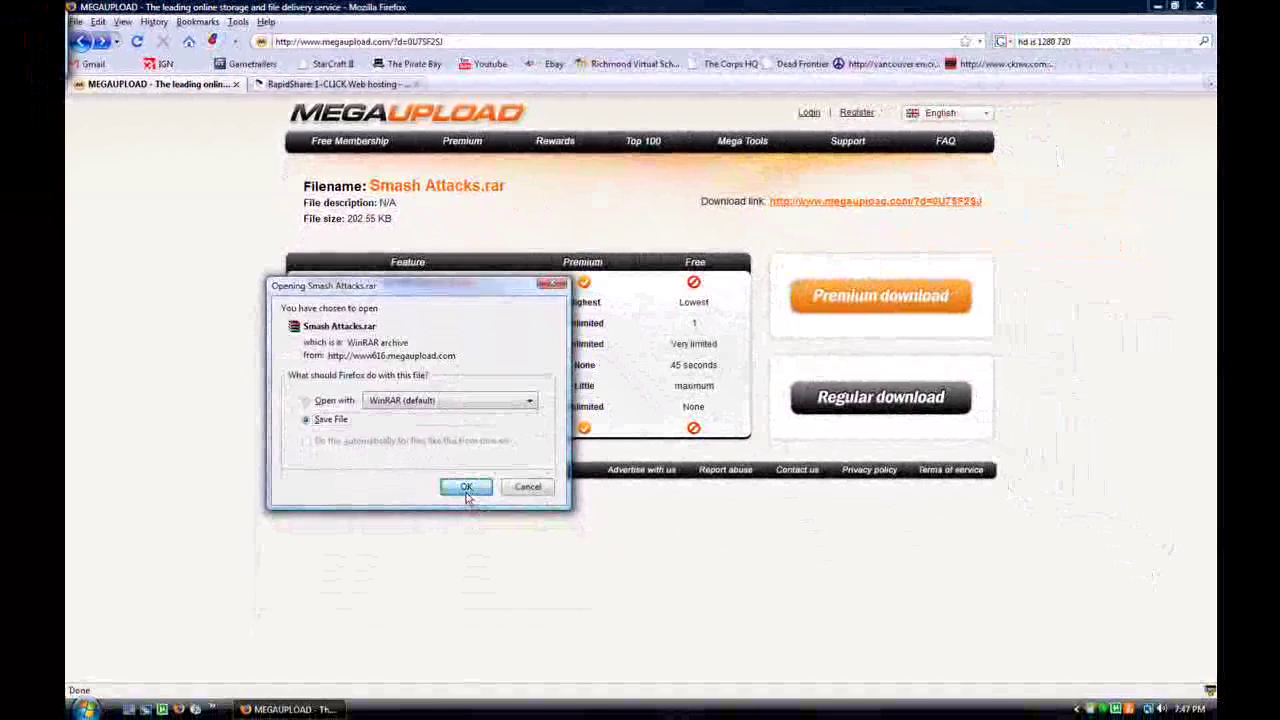
left_click(506, 614)
right_click(298, 312)
left_click(285, 325)
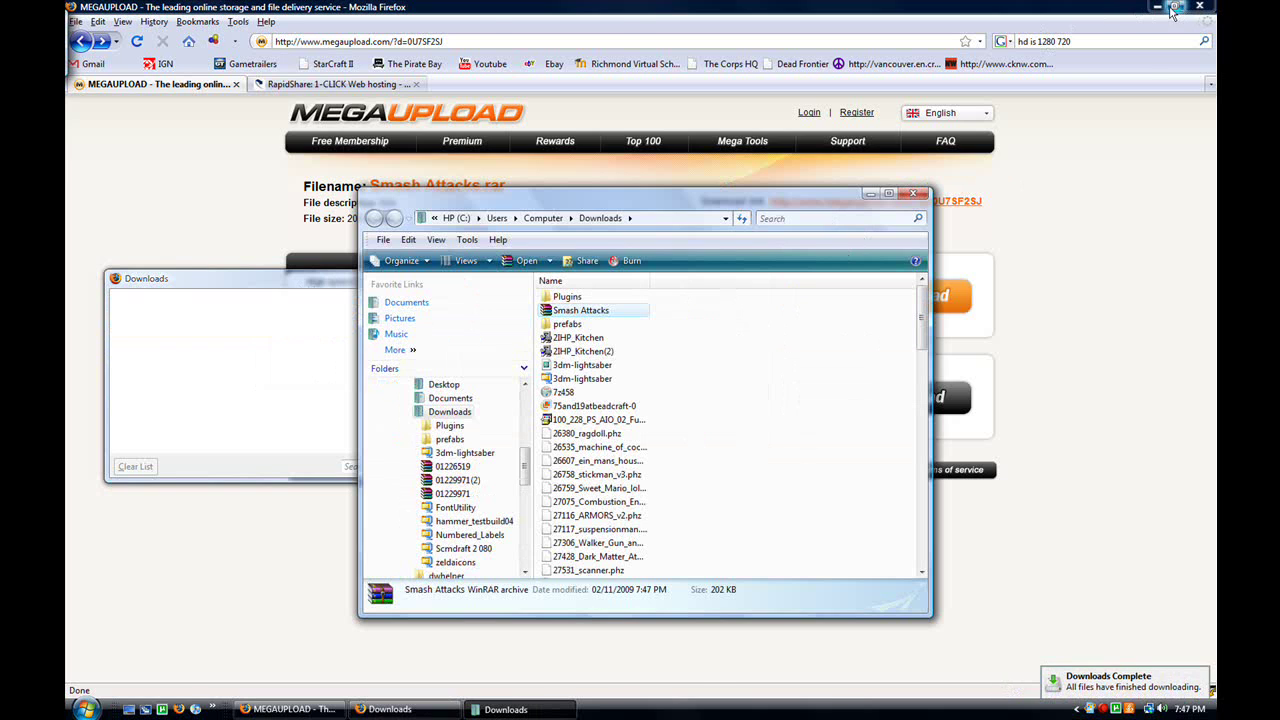
- Copy Smash Attacks.rar from Downloads onto the desktop and close the download windows
left_click(1159, 13)
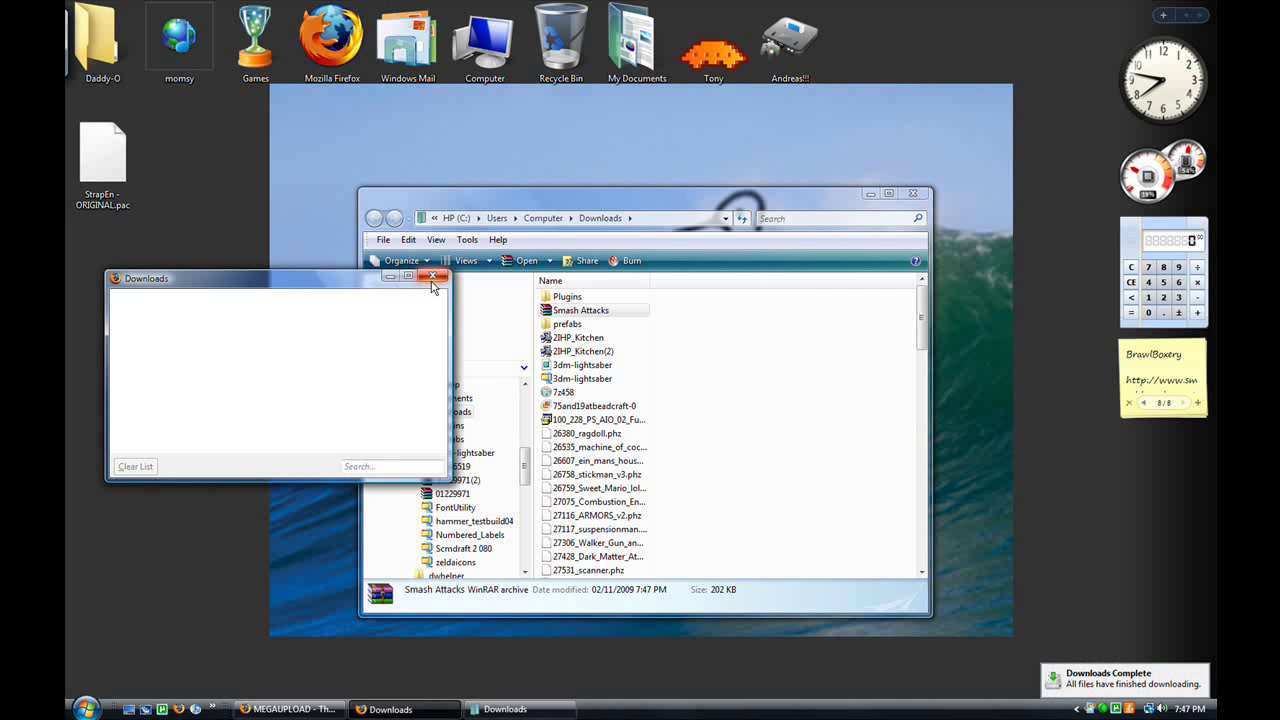
left_click(430, 279)
mouse_move(600, 310)
left_mouse_down()
mouse_move(631, 553)
mouse_move(252, 412)
left_mouse_up()
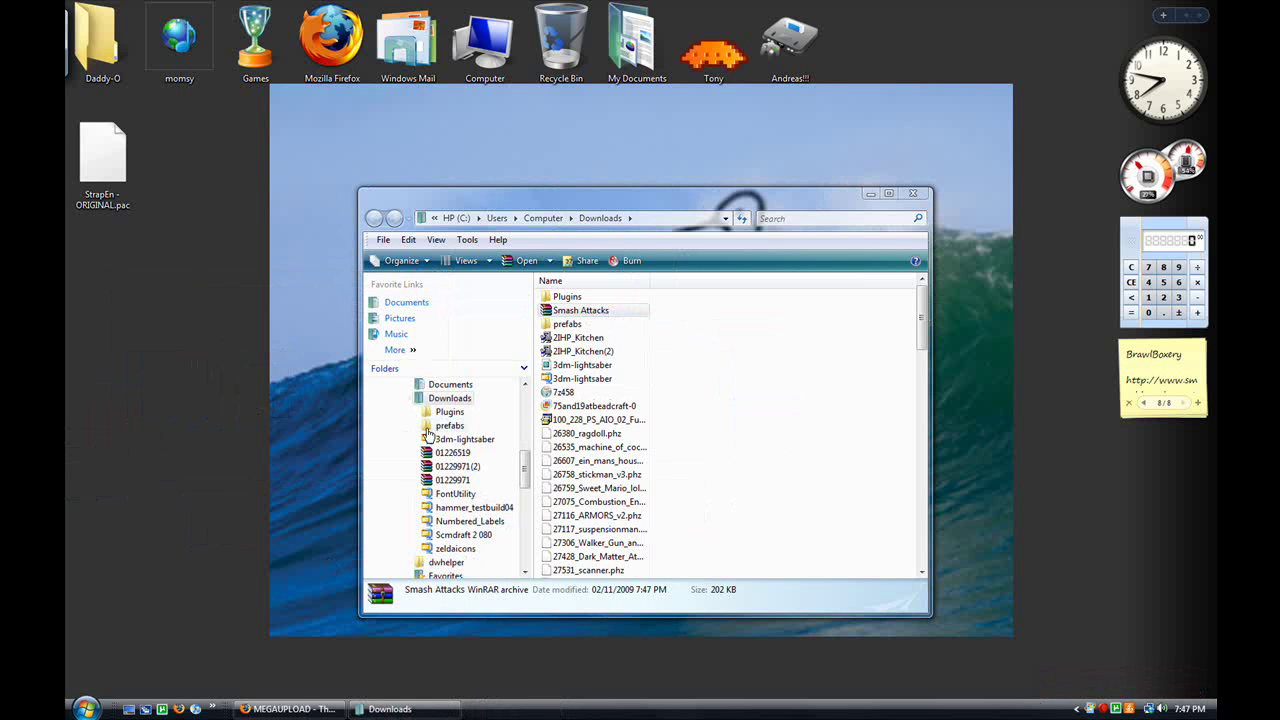
left_click(912, 193)
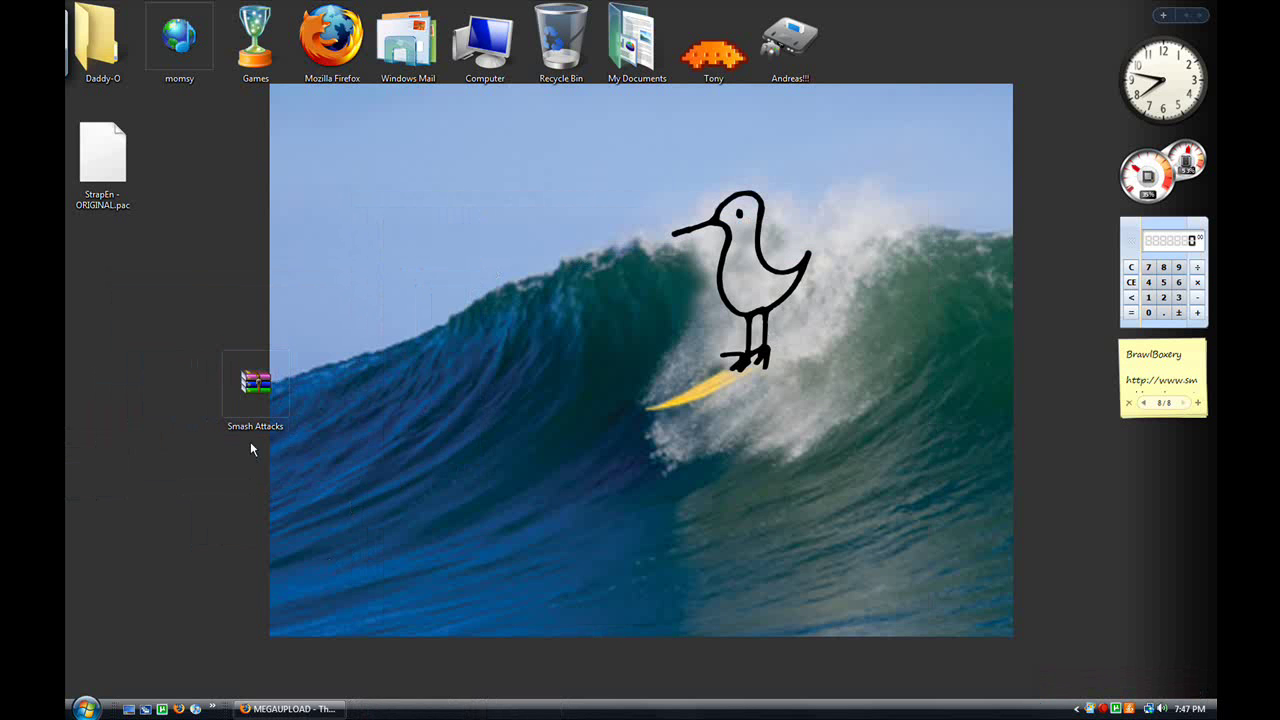
- Extract Smash Attacks.rar on the desktop into a Smash Attacks folder
right_click(262, 382)
left_click(334, 416)
mouse_move(102, 272)
left_mouse_down()
mouse_move(340, 468)
mouse_move(246, 490)
left_mouse_up()
- Move the Smash Attacks archive to the Recycle Bin, tidy the folder position, and restore Firefox
mouse_move(444, 378)
left_mouse_down()
mouse_move(337, 520)
mouse_move(228, 401)
mouse_move(582, 169)
mouse_move(560, 45)
left_mouse_up()
left_click_drag(529, 234, 295, 490)
left_click_drag(255, 505, 276, 335)
left_click(277, 569)
left_click(290, 708)
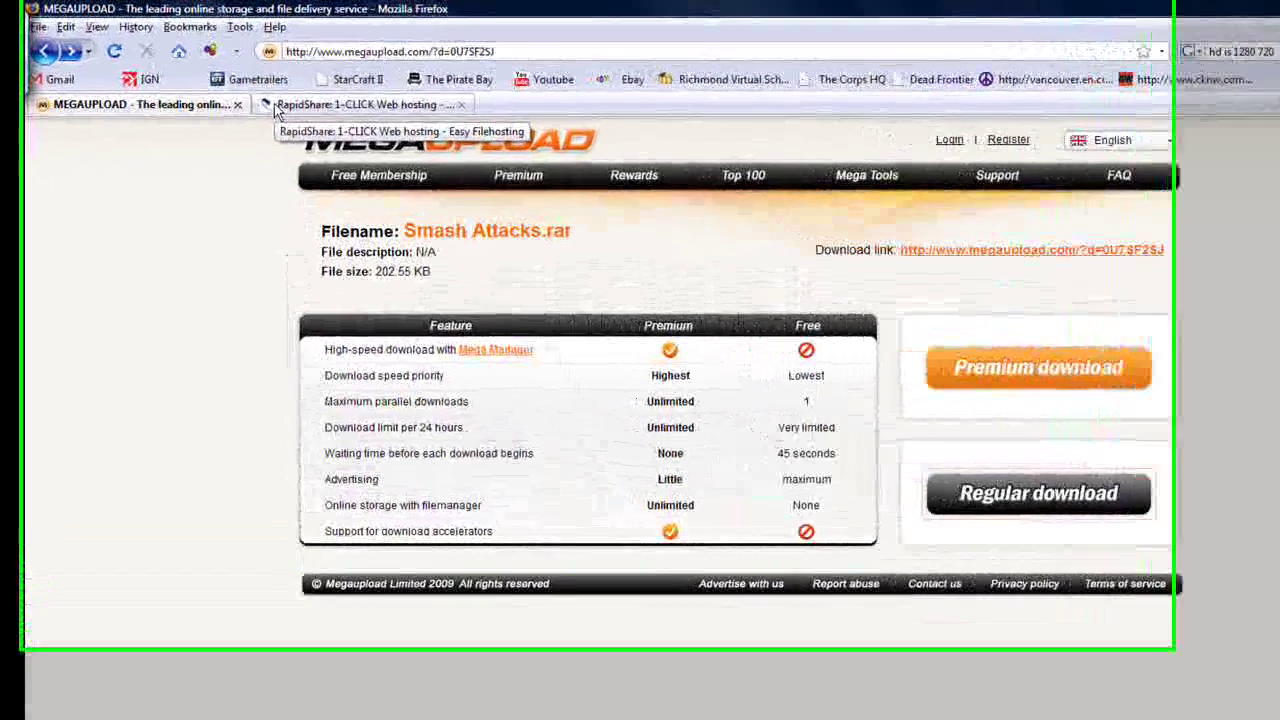
- Save Character_PACS.zip from RapidShare as a free user, then open the [MeowMix]Effects folder
left_click(268, 87)
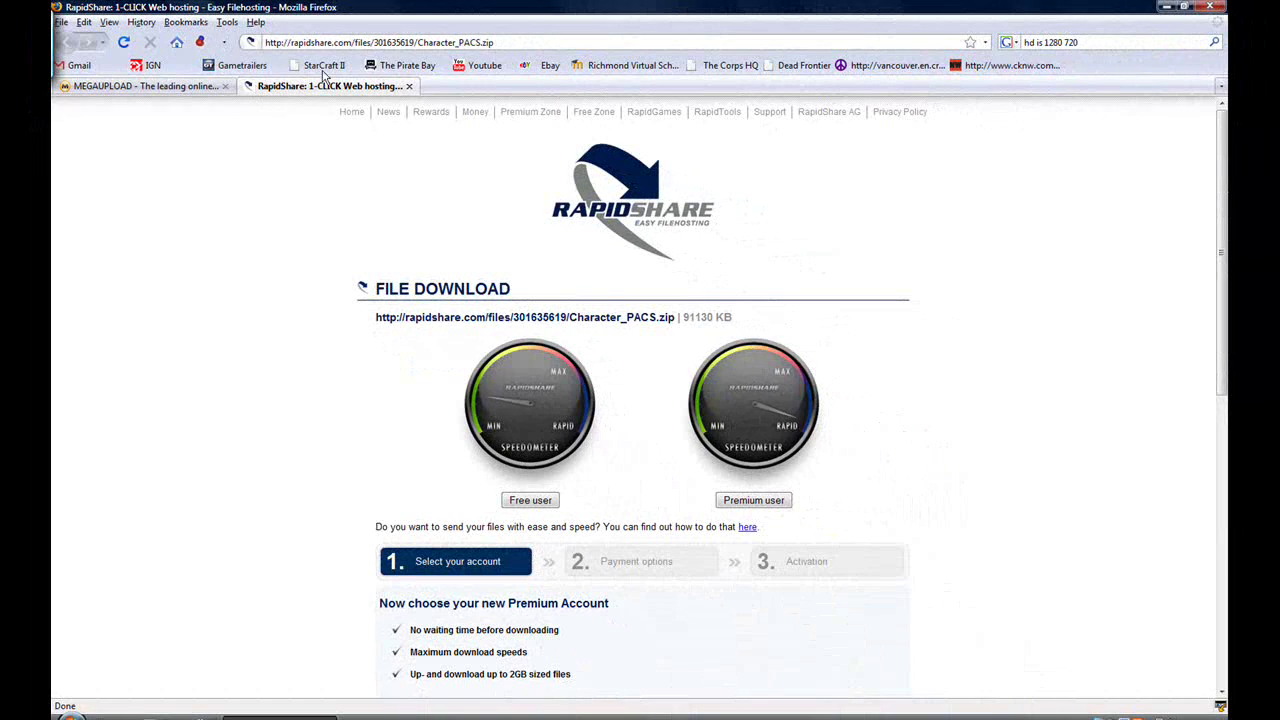
left_click(546, 502)
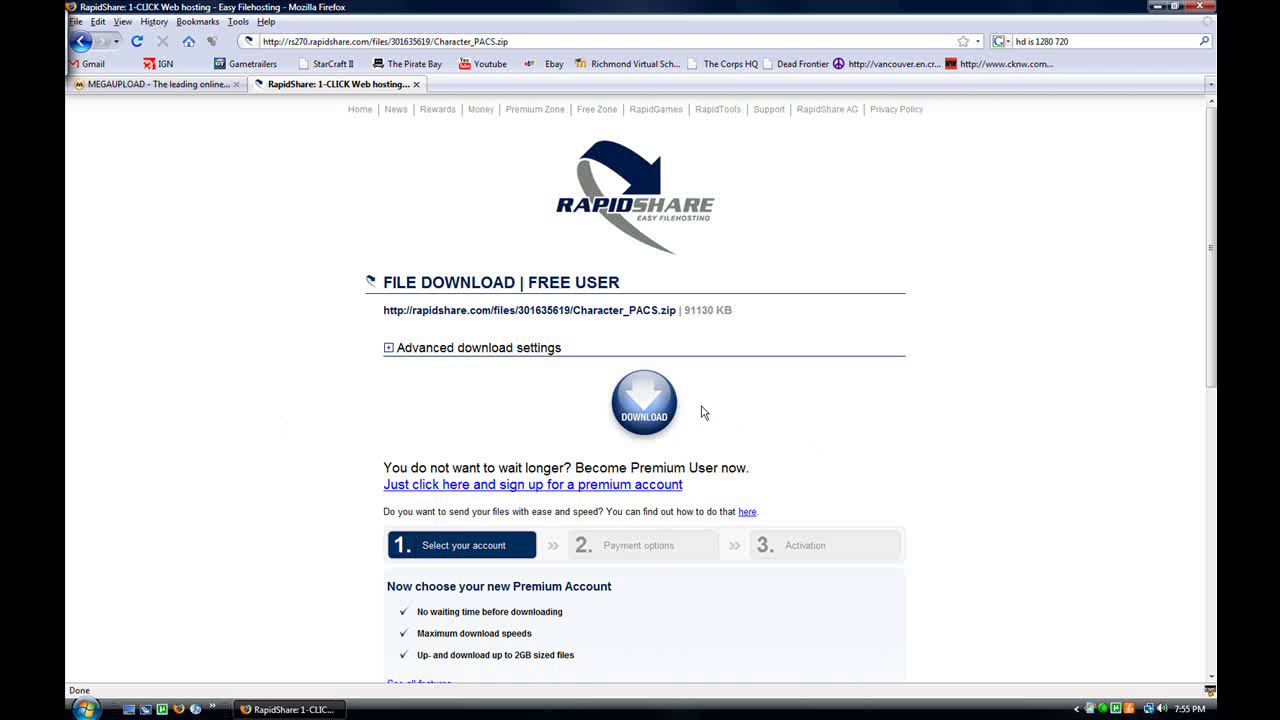
left_click(647, 414)
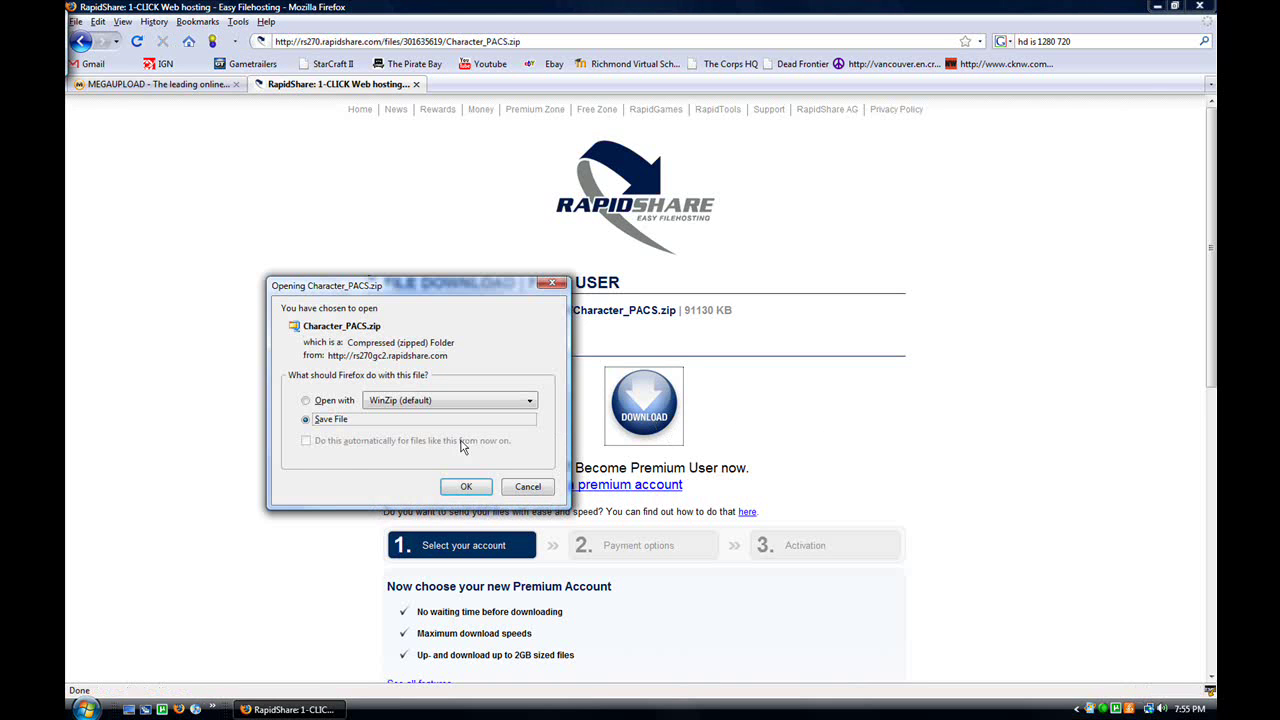
left_click(468, 488)
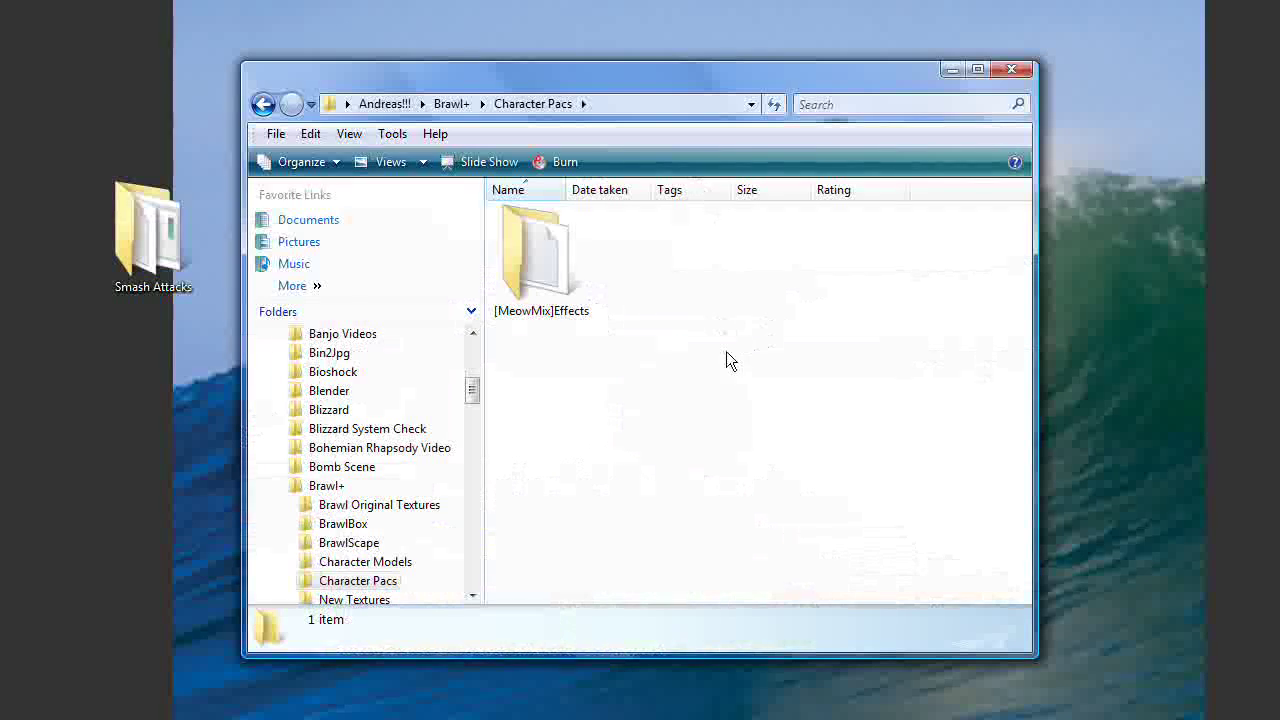
double_click(560, 295)
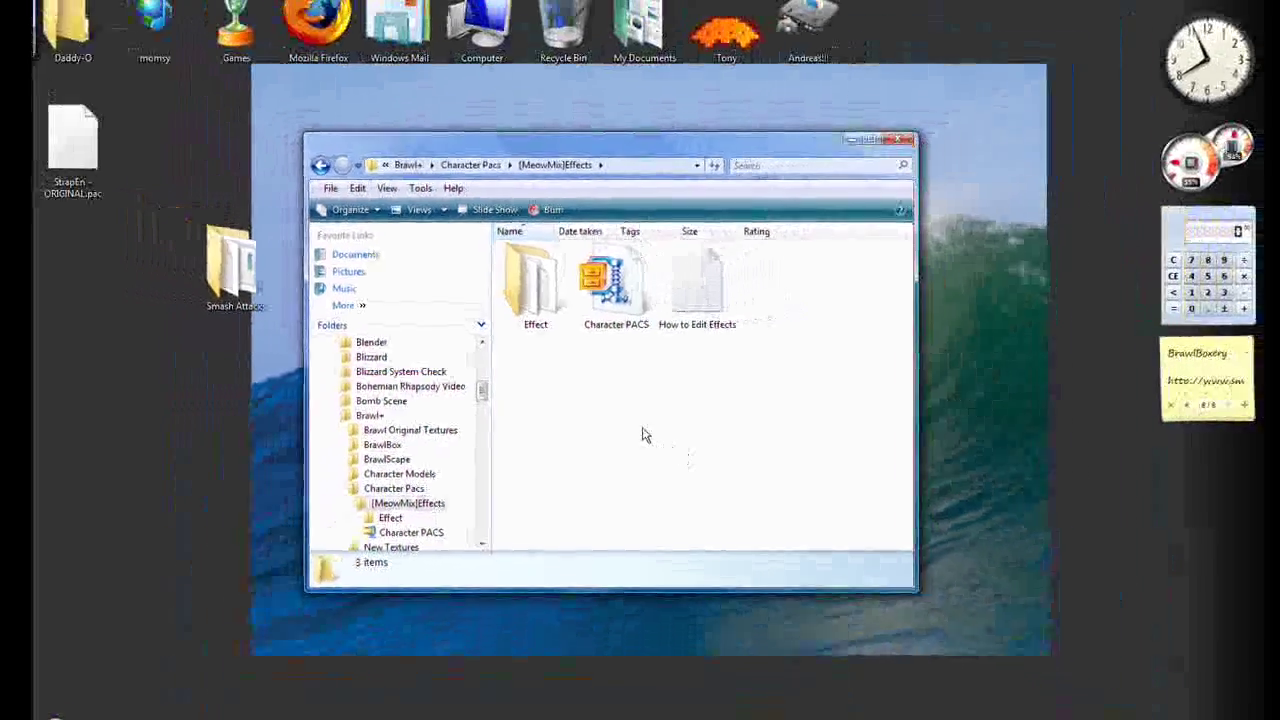
- Extract the Character PACS archive on the desktop, delete the desktop copies, and open Effect
left_click_drag(600, 288, 197, 455)
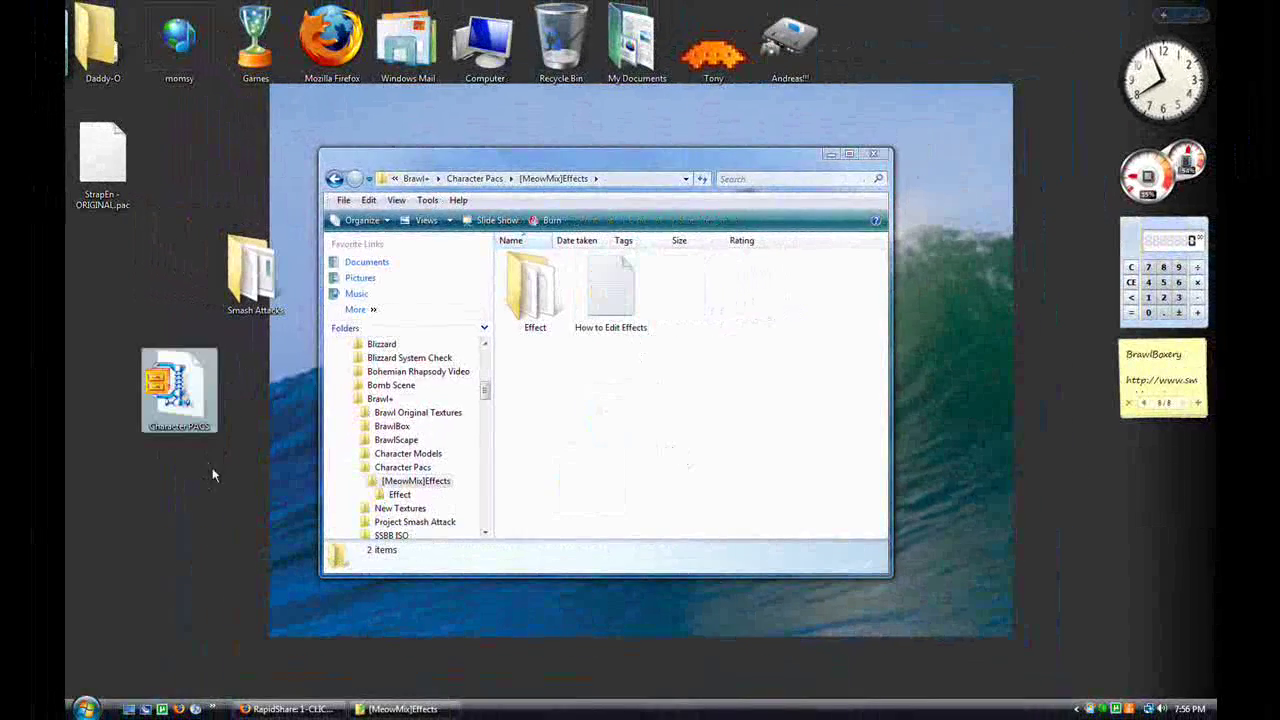
right_click(185, 400)
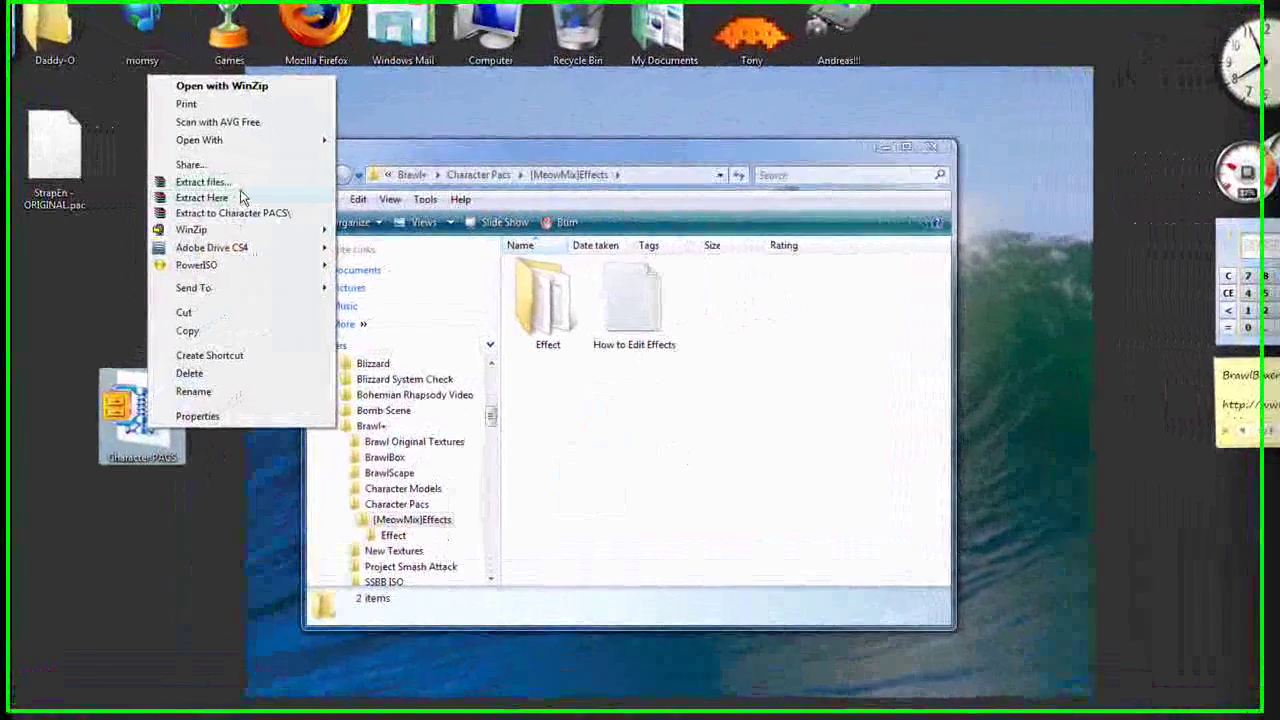
left_click(240, 196)
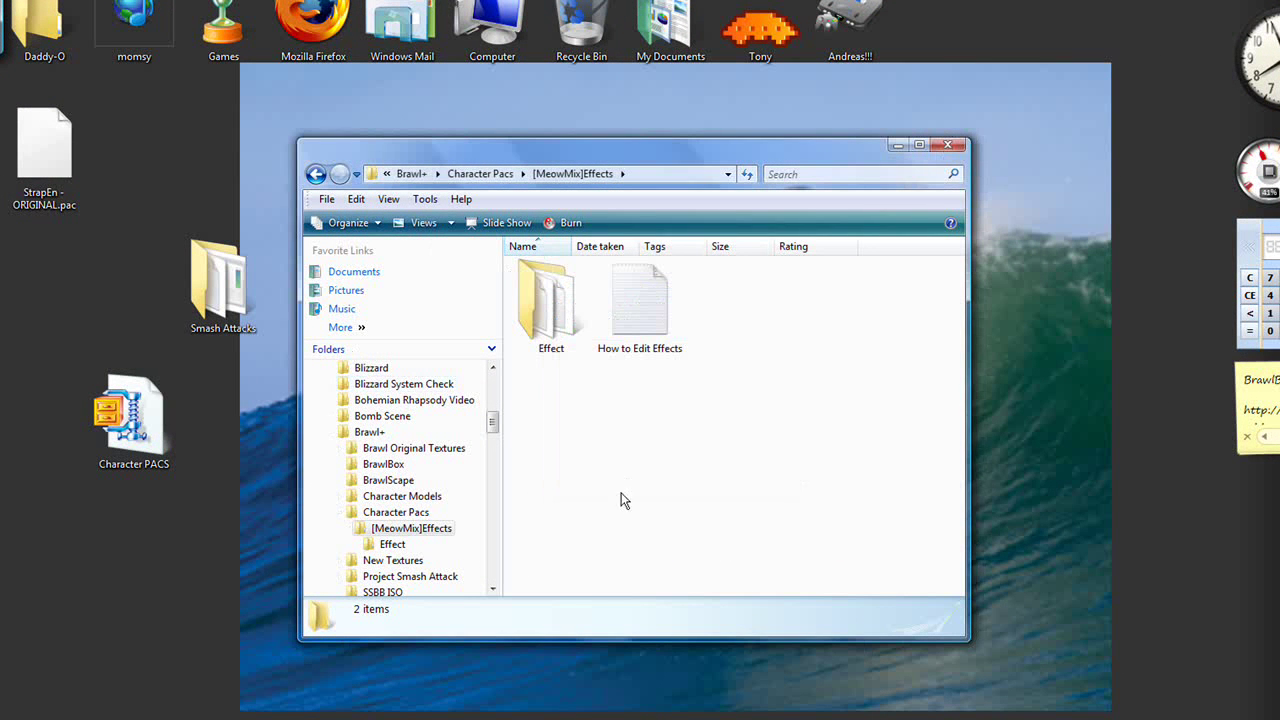
left_click(555, 335)
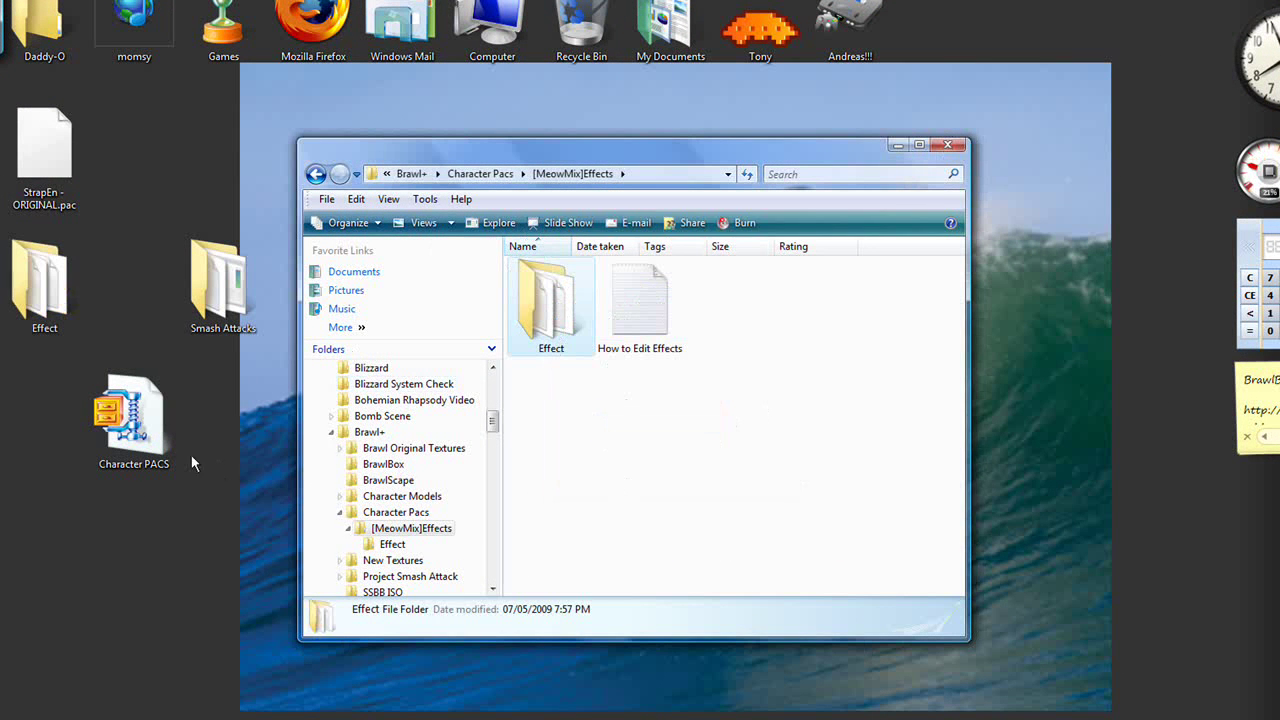
left_click_drag(170, 530, 58, 338)
mouse_move(130, 415)
left_mouse_down()
mouse_move(650, 110)
mouse_move(581, 35)
left_mouse_up()
double_click(551, 334)
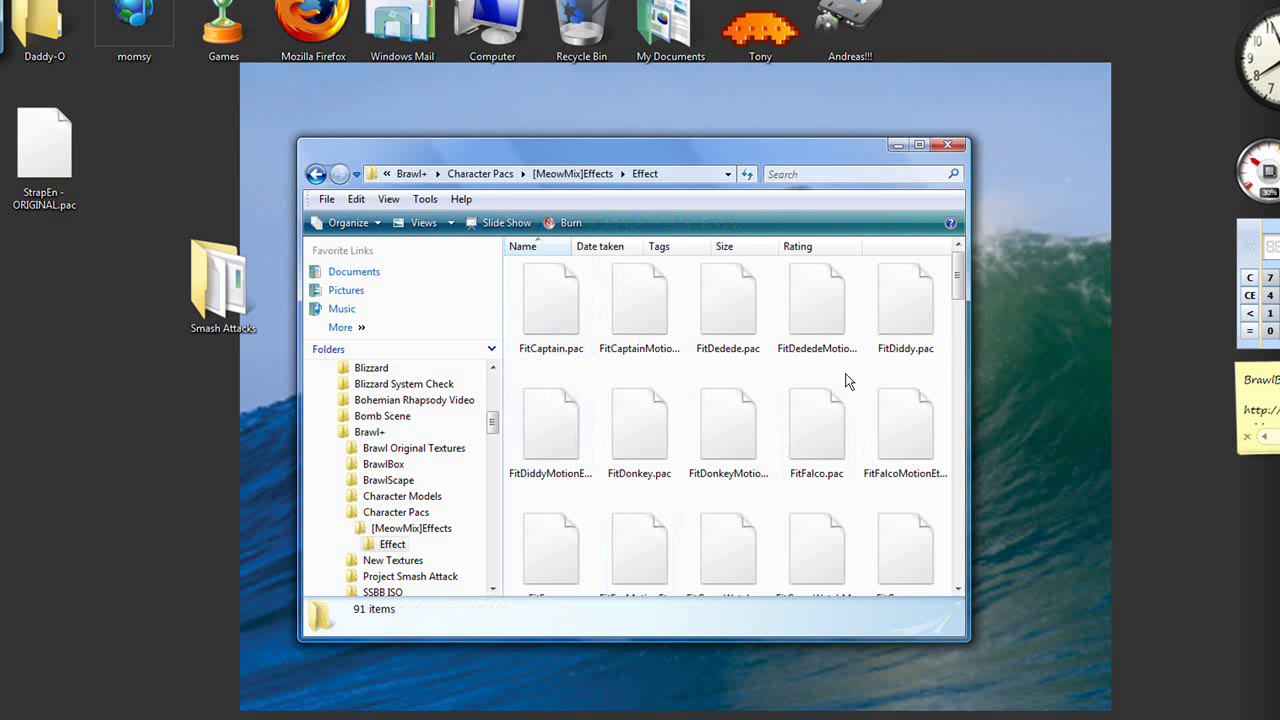
mouse_move(957, 285)
left_mouse_down()
mouse_move(958, 532)
mouse_move(958, 268)
left_mouse_up()
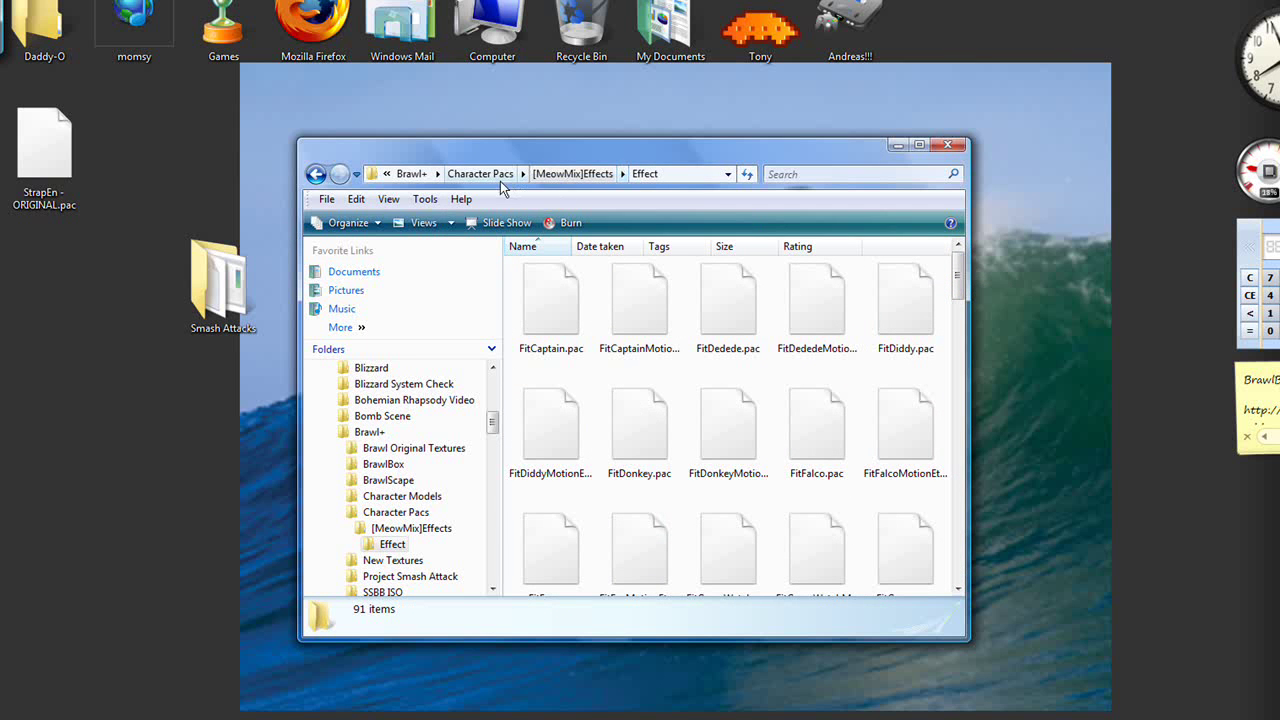
- Go from Brawl+ through Character Pacs and [MeowMix]Effects to Effect, then open the Smash Attacks folder
left_click(406, 173)
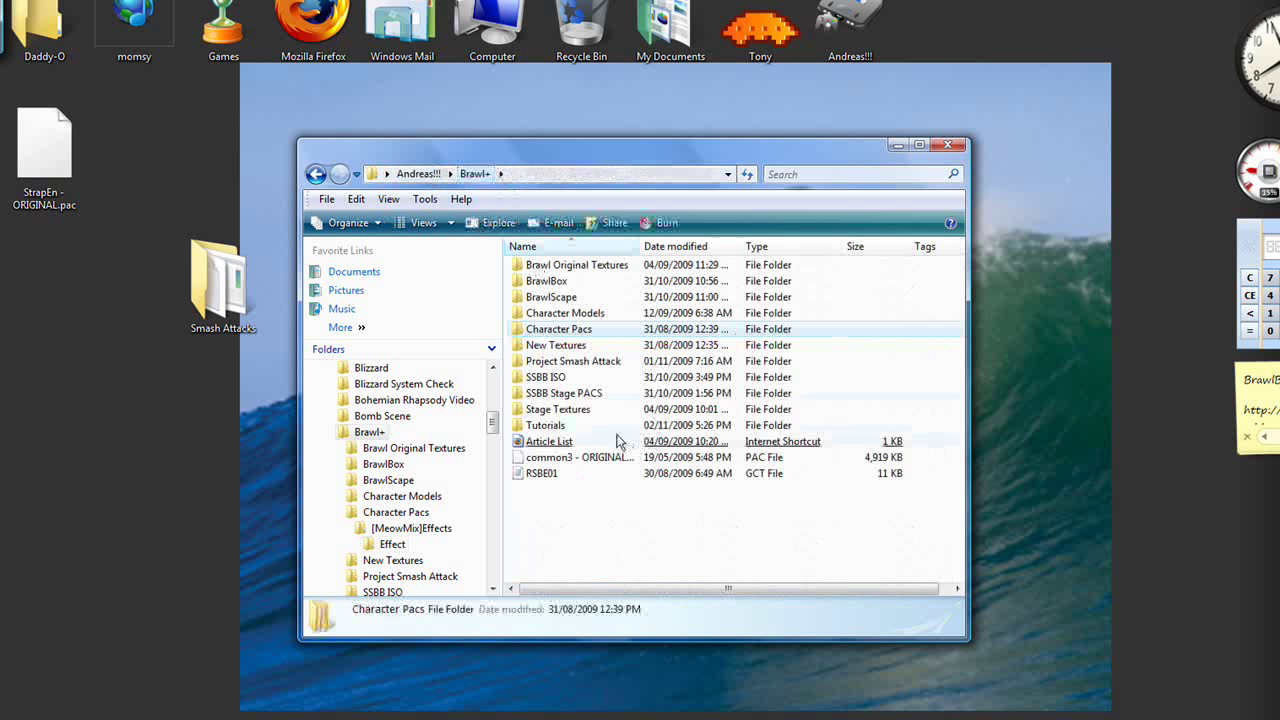
left_click(592, 377)
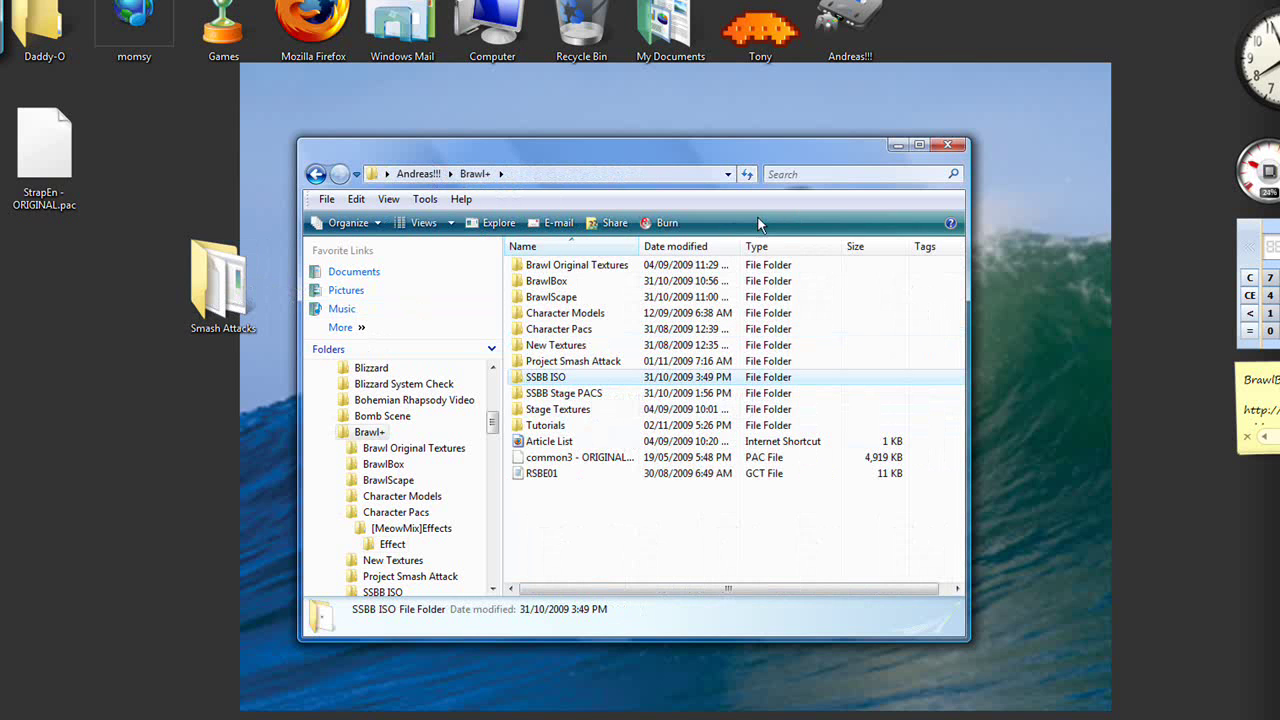
left_click(580, 330)
double_click(580, 330)
double_click(555, 293)
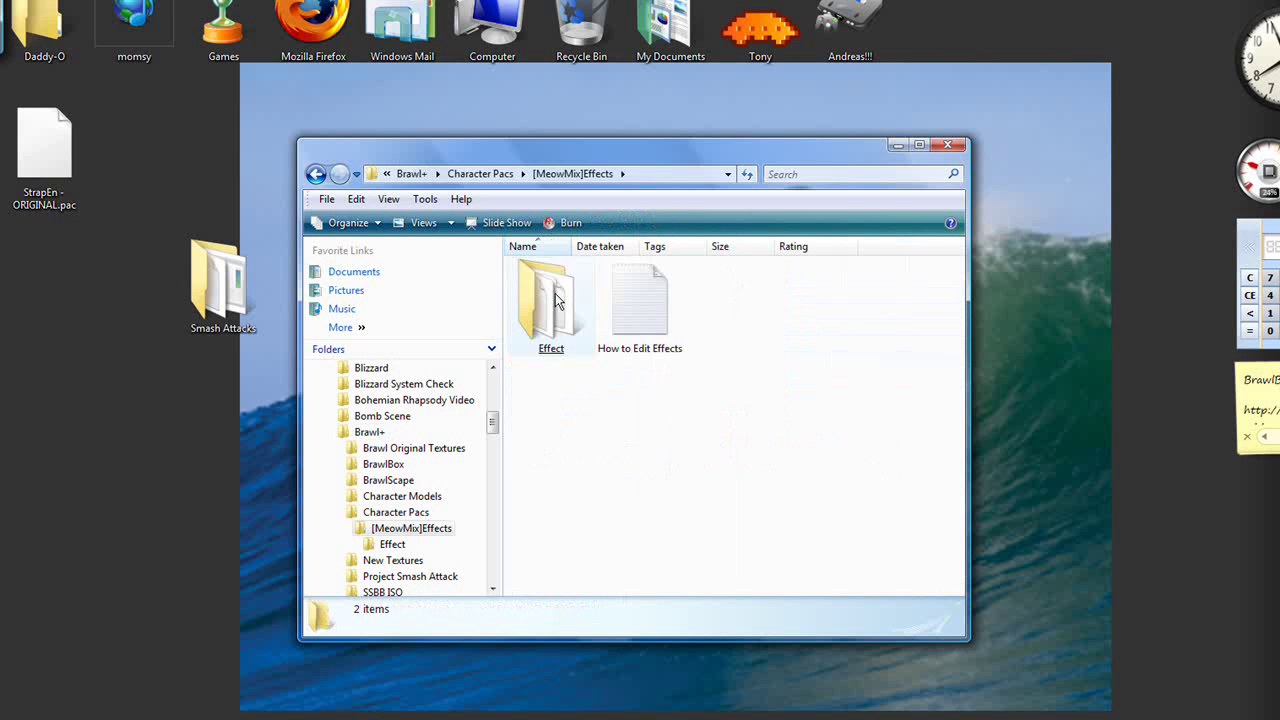
double_click(565, 302)
double_click(225, 288)
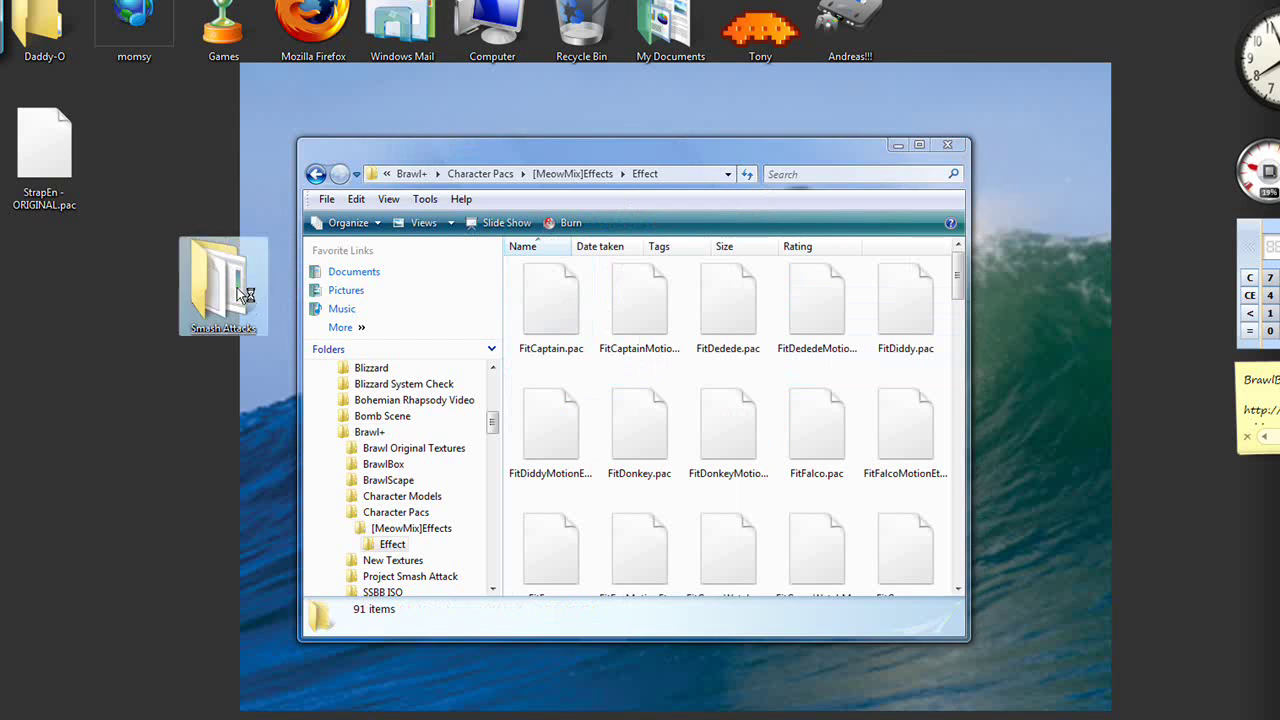
- Launch SmashAttacks.exe and close the Smash Attacks folder window
left_click_drag(587, 150, 419, 171)
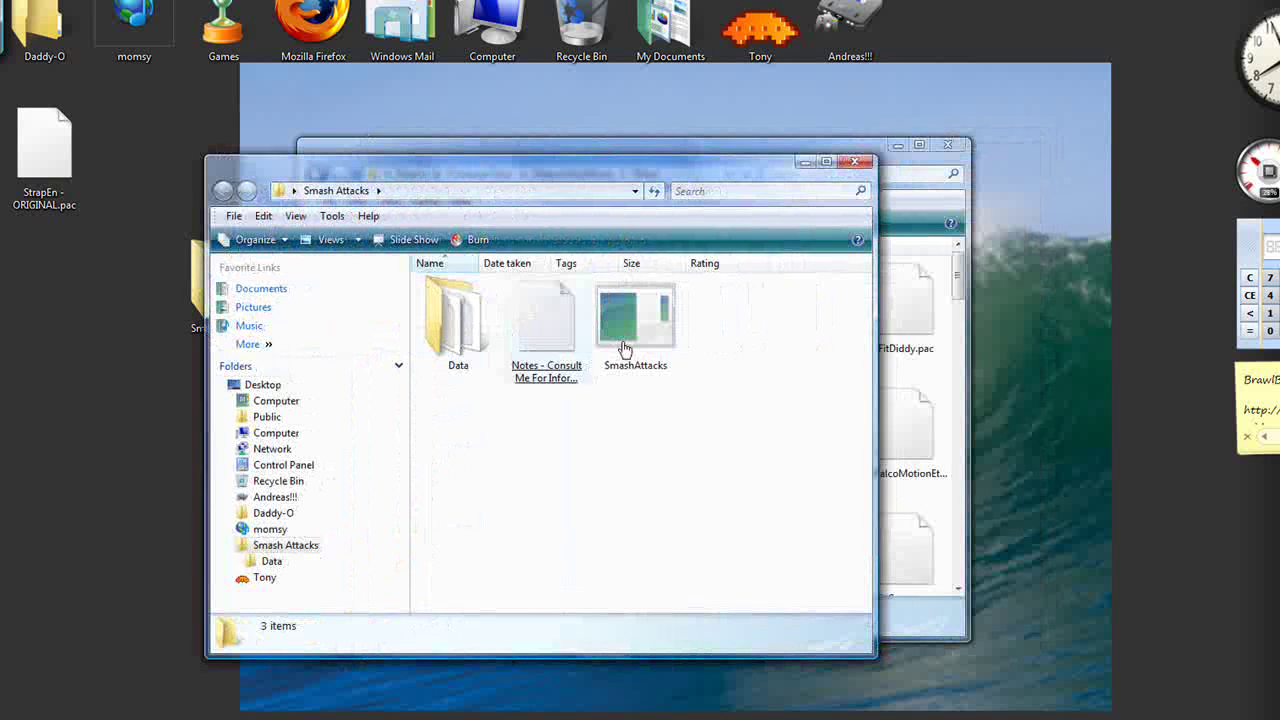
double_click(655, 340)
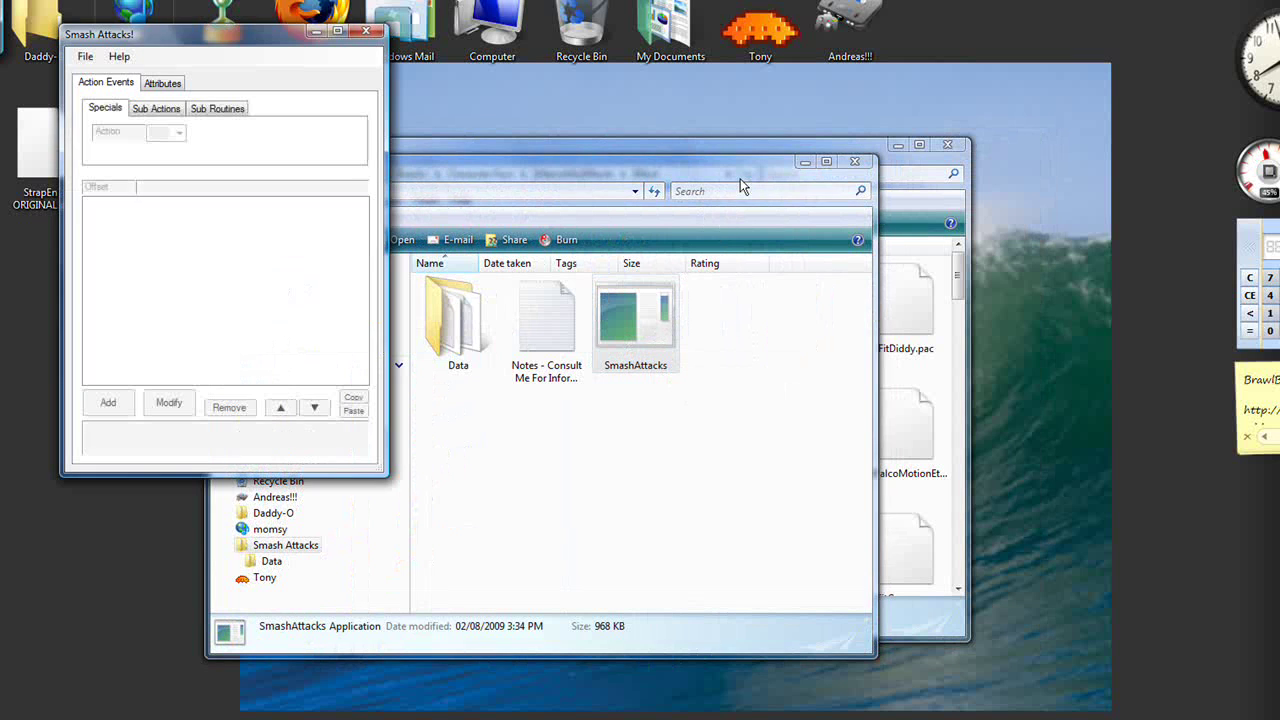
left_click(855, 163)
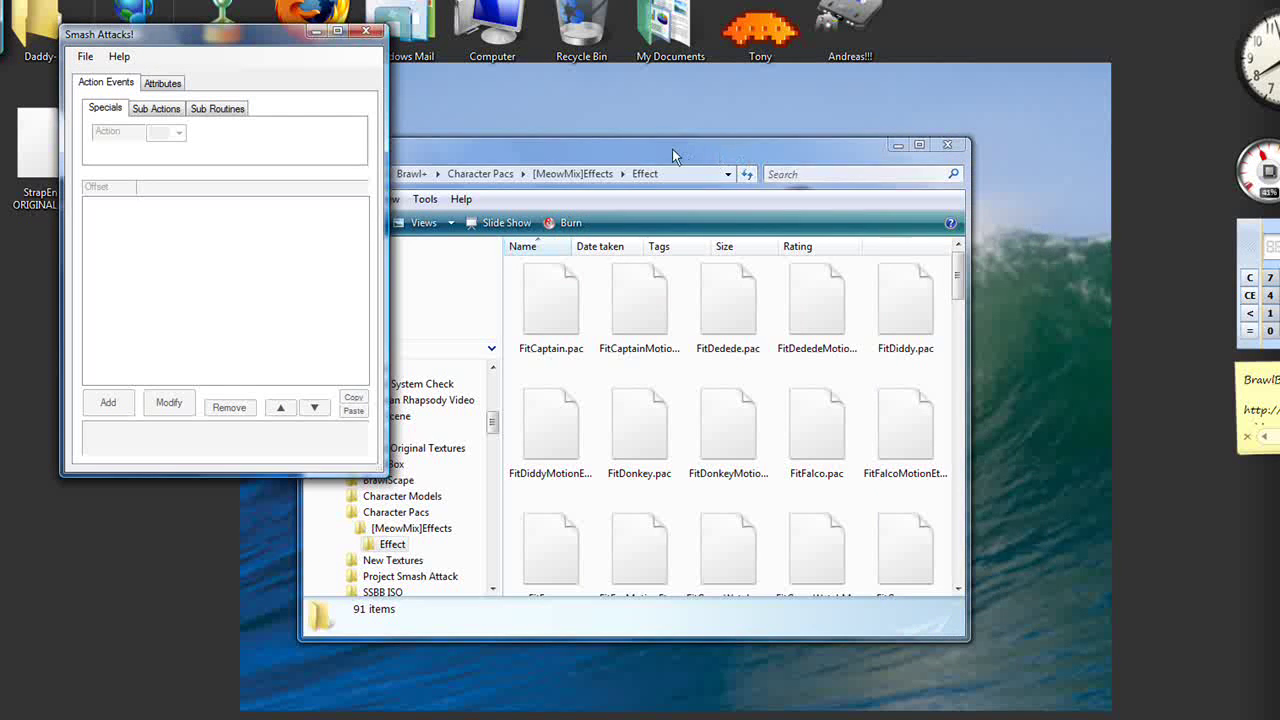
left_click_drag(672, 149, 739, 163)
- Use File > Open in Smash Attacks to browse the Effect folder's .pac files
left_click(85, 56)
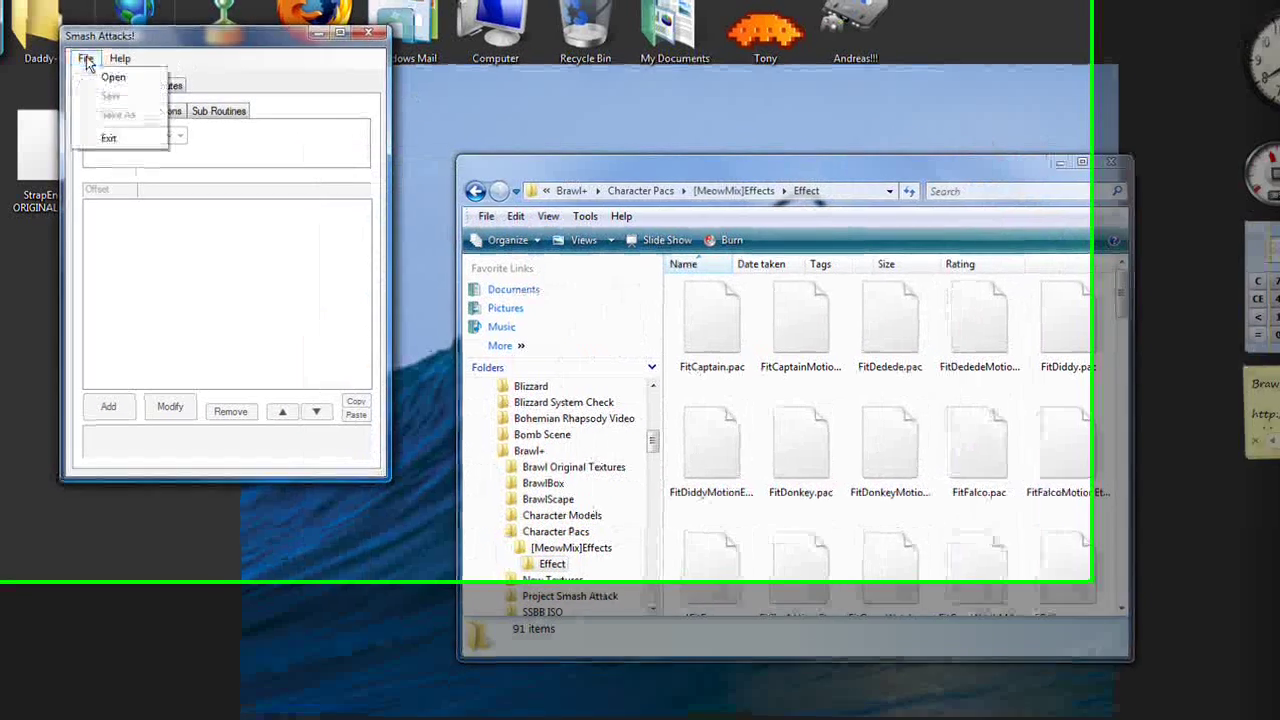
left_click(100, 77)
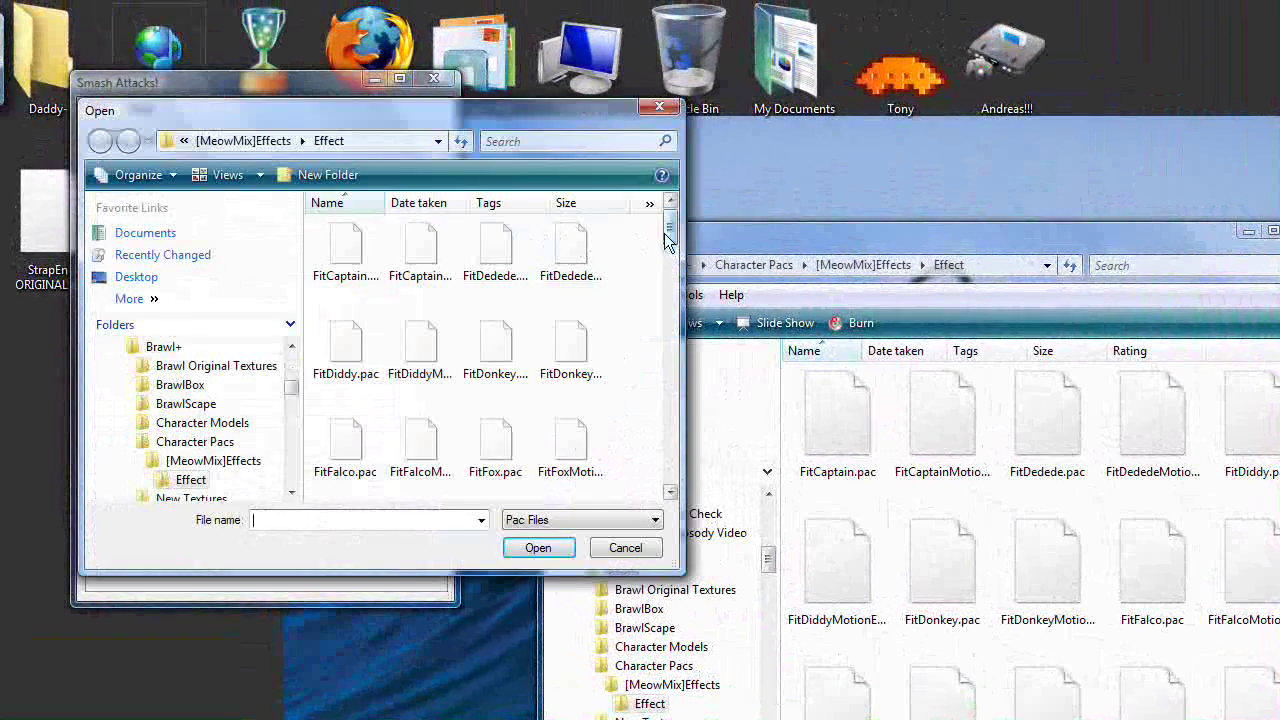
left_click_drag(671, 233, 675, 330)
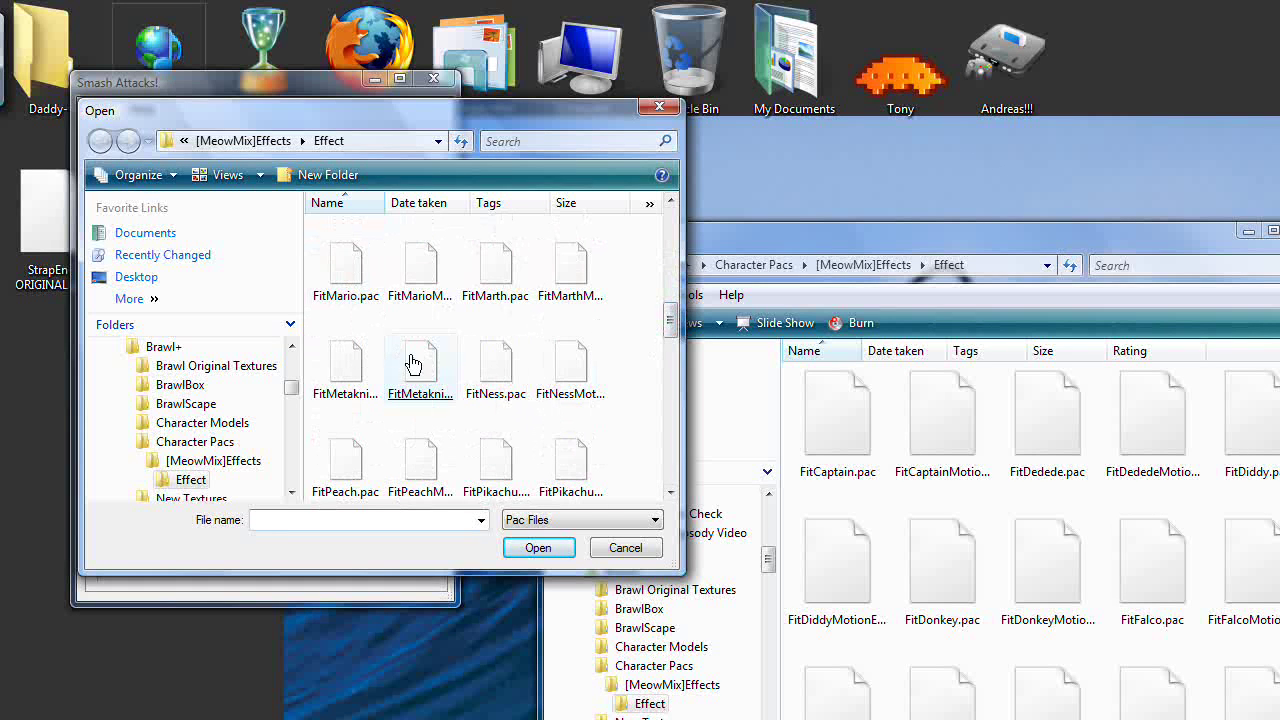
double_click(357, 371)
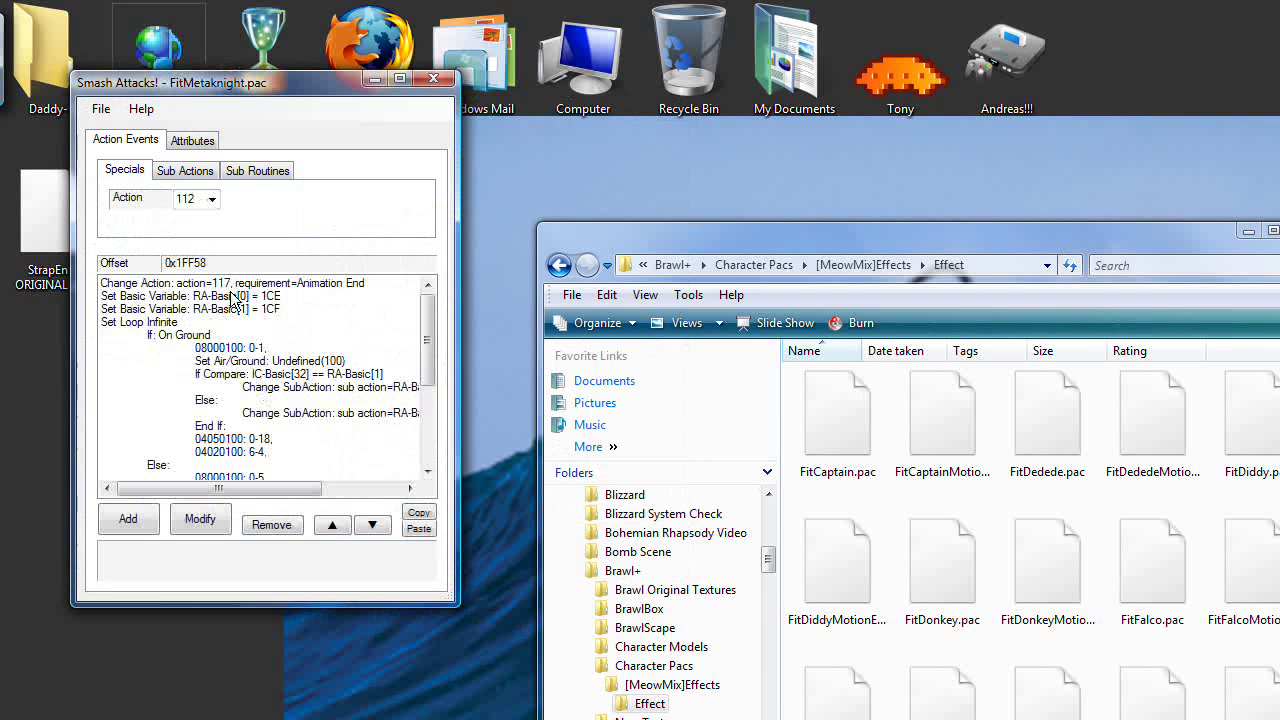
scroll(413, 328, "down", 5)
left_click(250, 171)
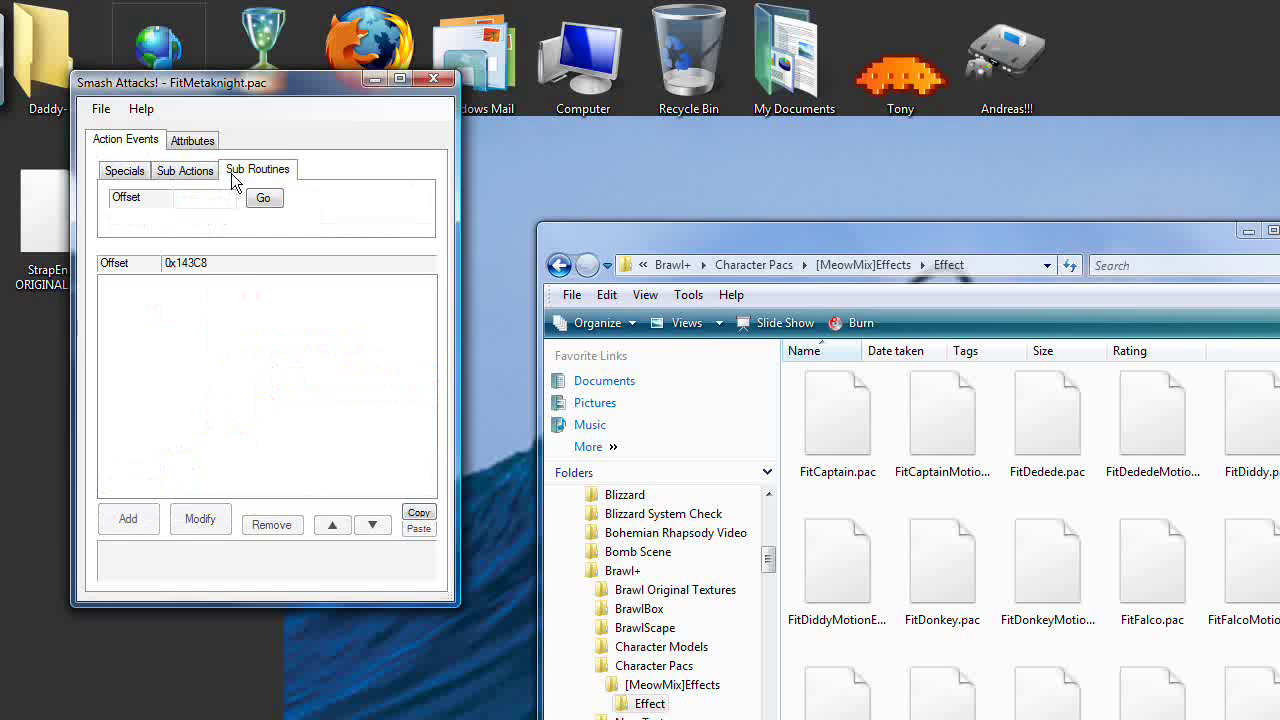
left_click(180, 170)
left_click(118, 171)
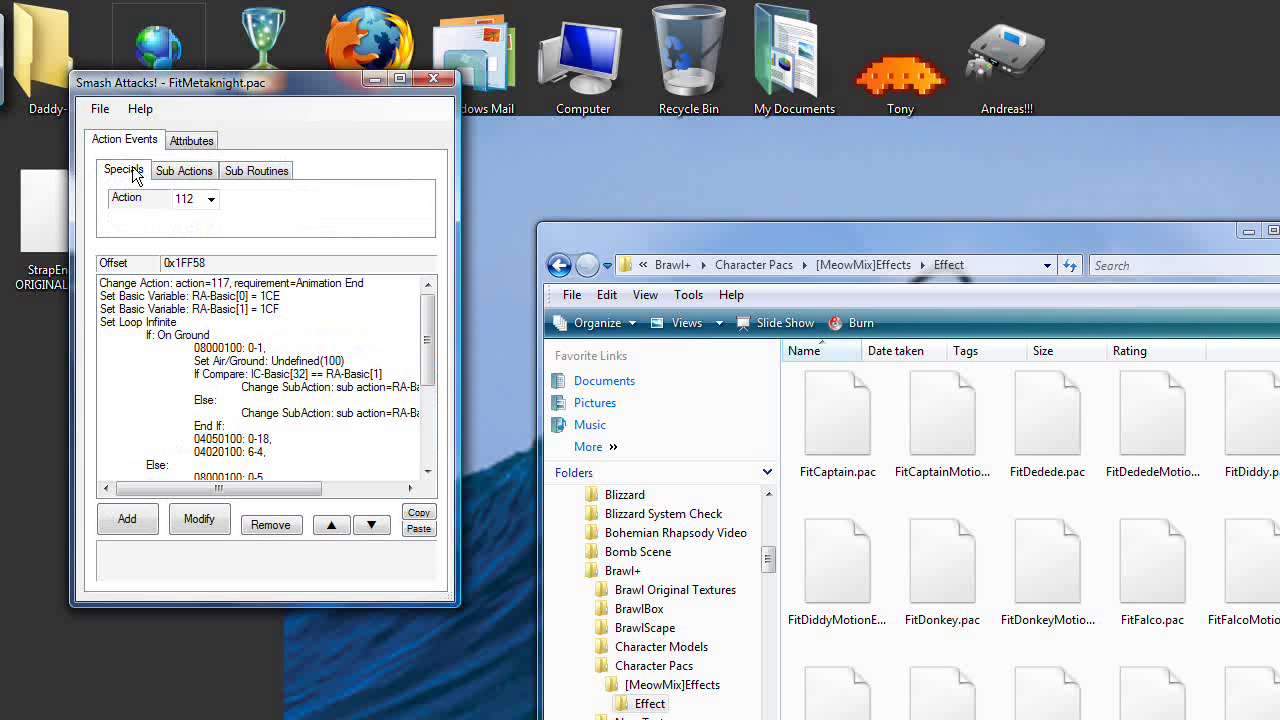
left_click(178, 170)
key("Right")
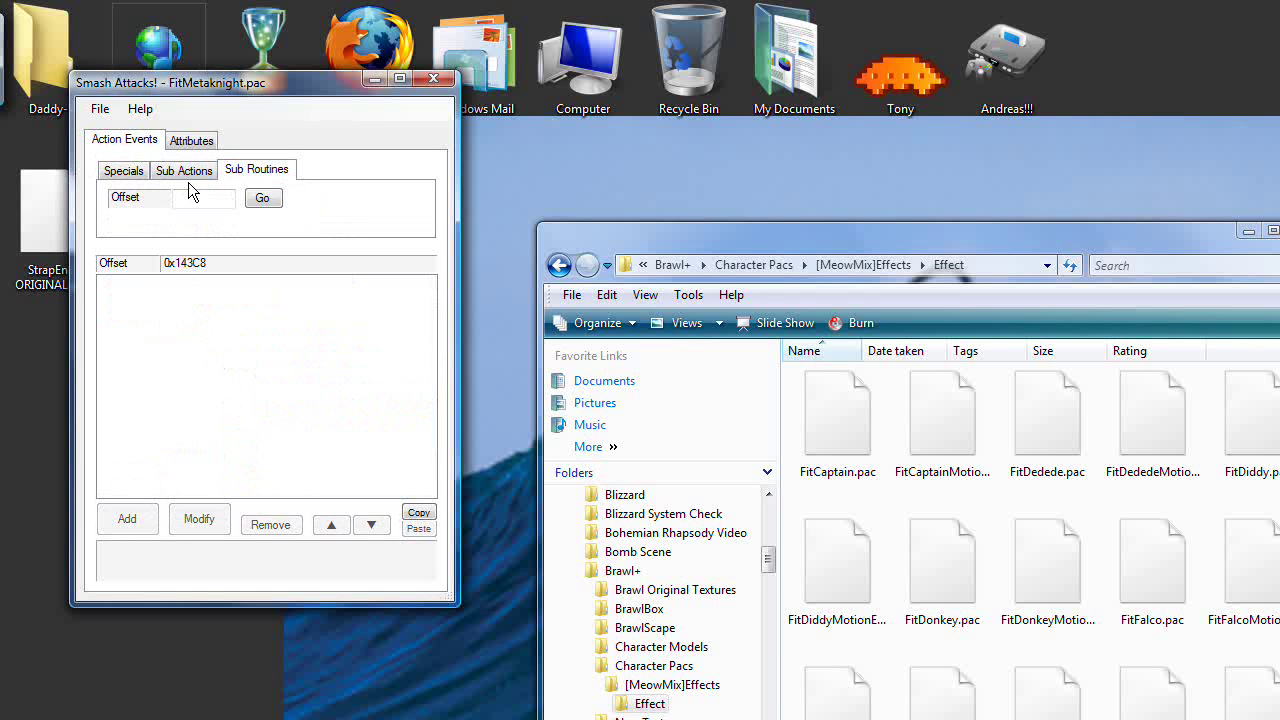
key("ctrl+Tab")
left_click(172, 170)
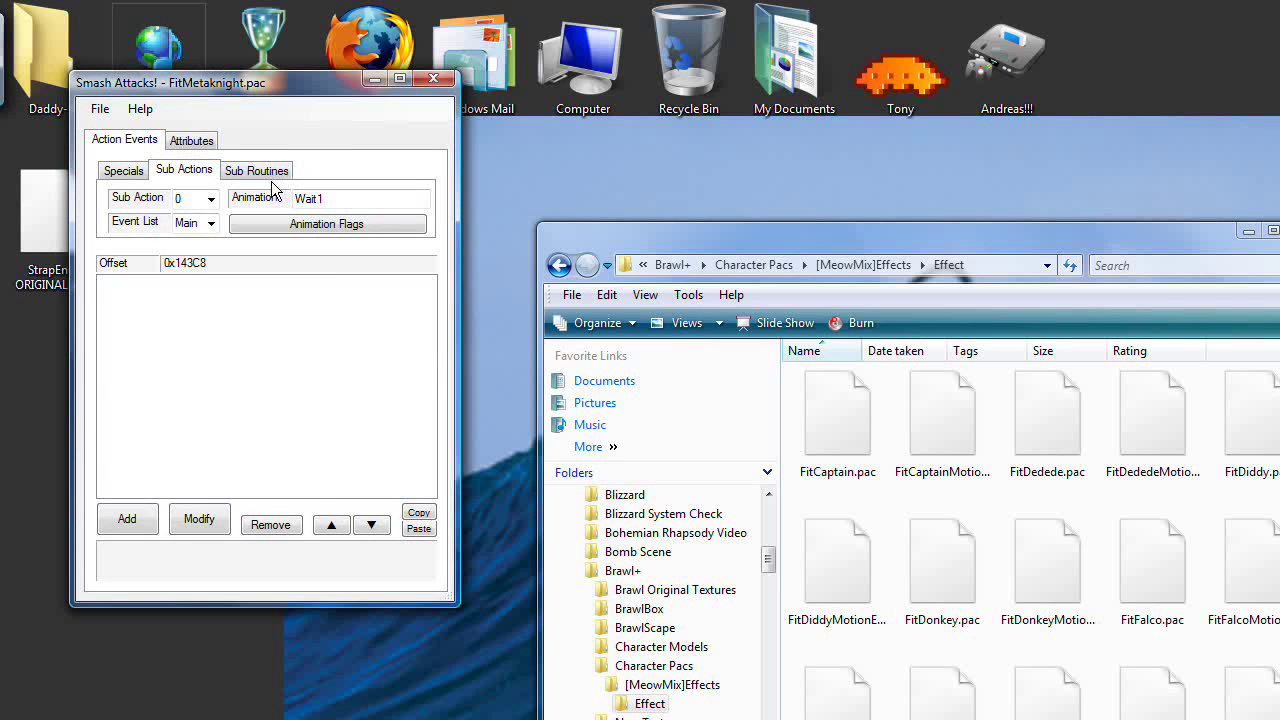
left_click(270, 172)
left_click(180, 170)
left_click(116, 171)
left_click(200, 171)
left_click(123, 170)
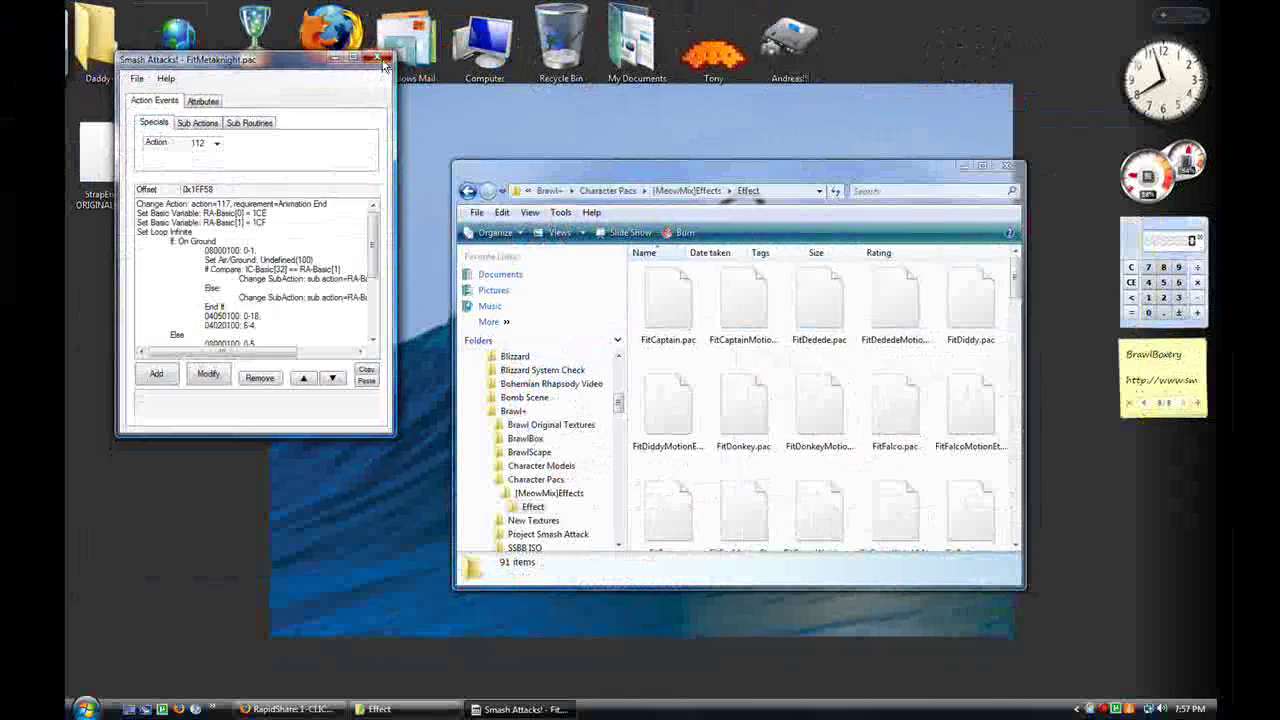
- Close Smash Attacks and stop the Camtasia recording with F10
left_click(383, 62)
left_click(1107, 711)
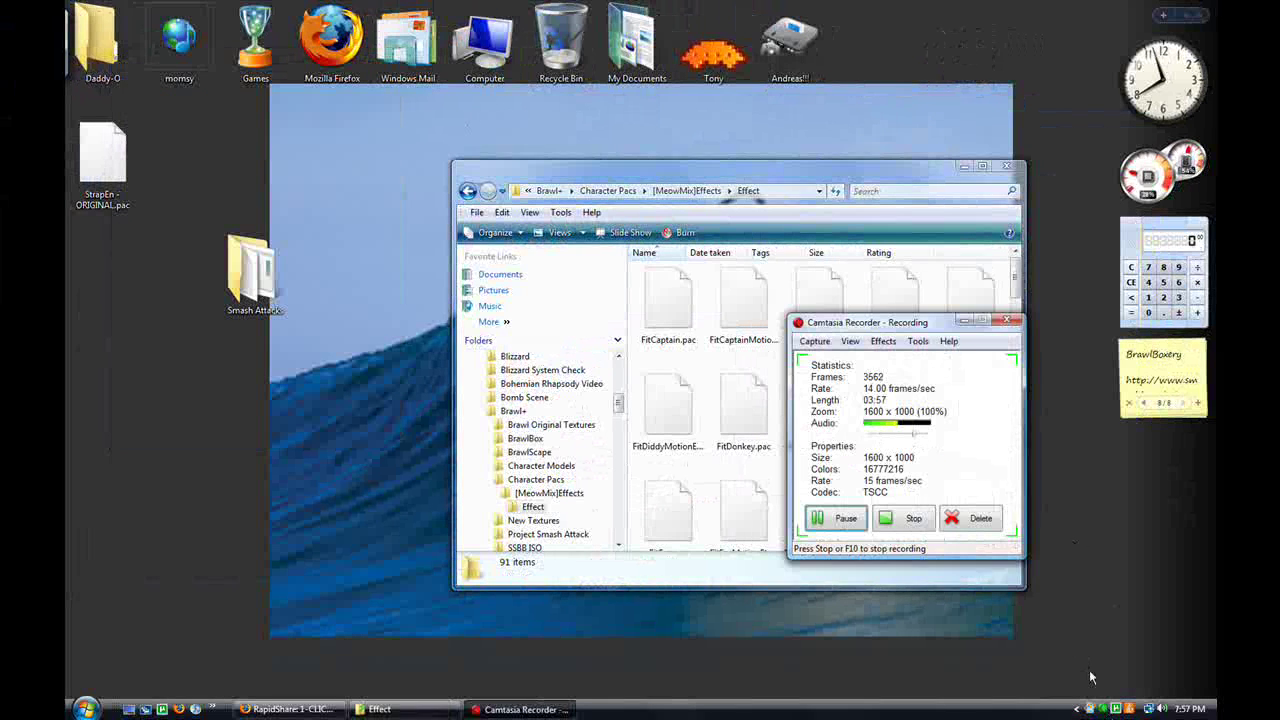
left_click_drag(925, 330, 833, 330)
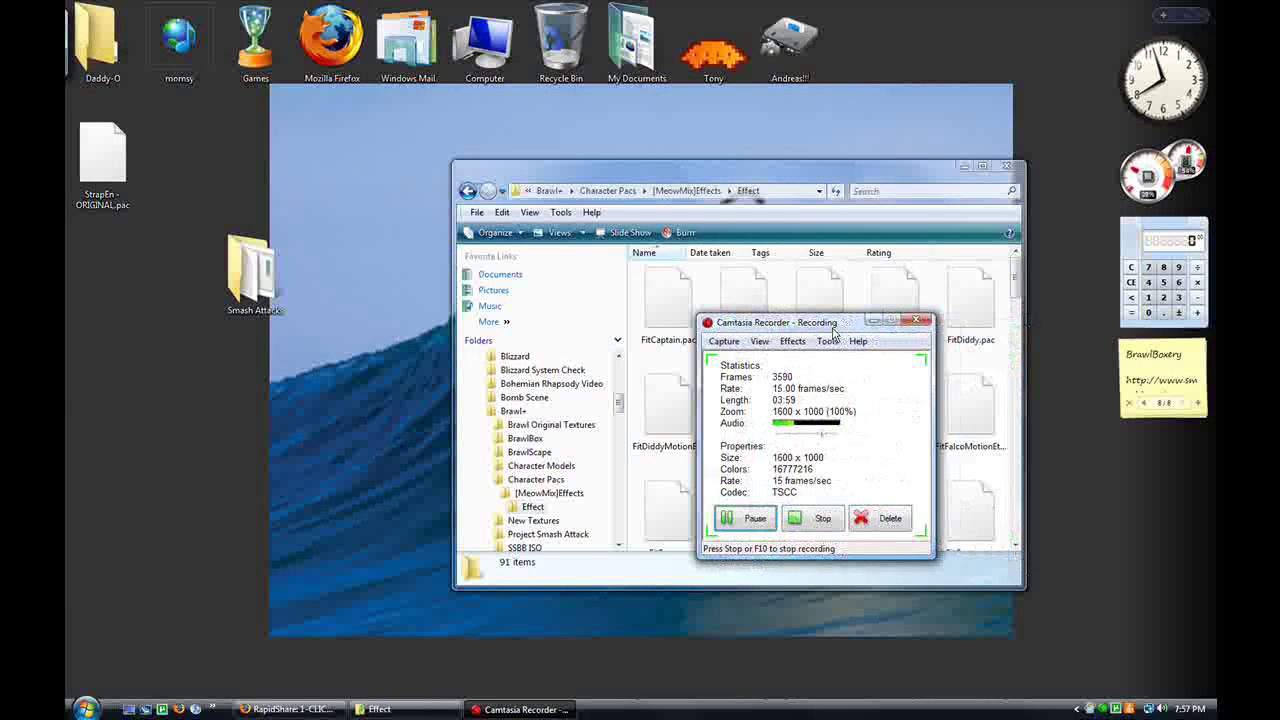
key("F10")
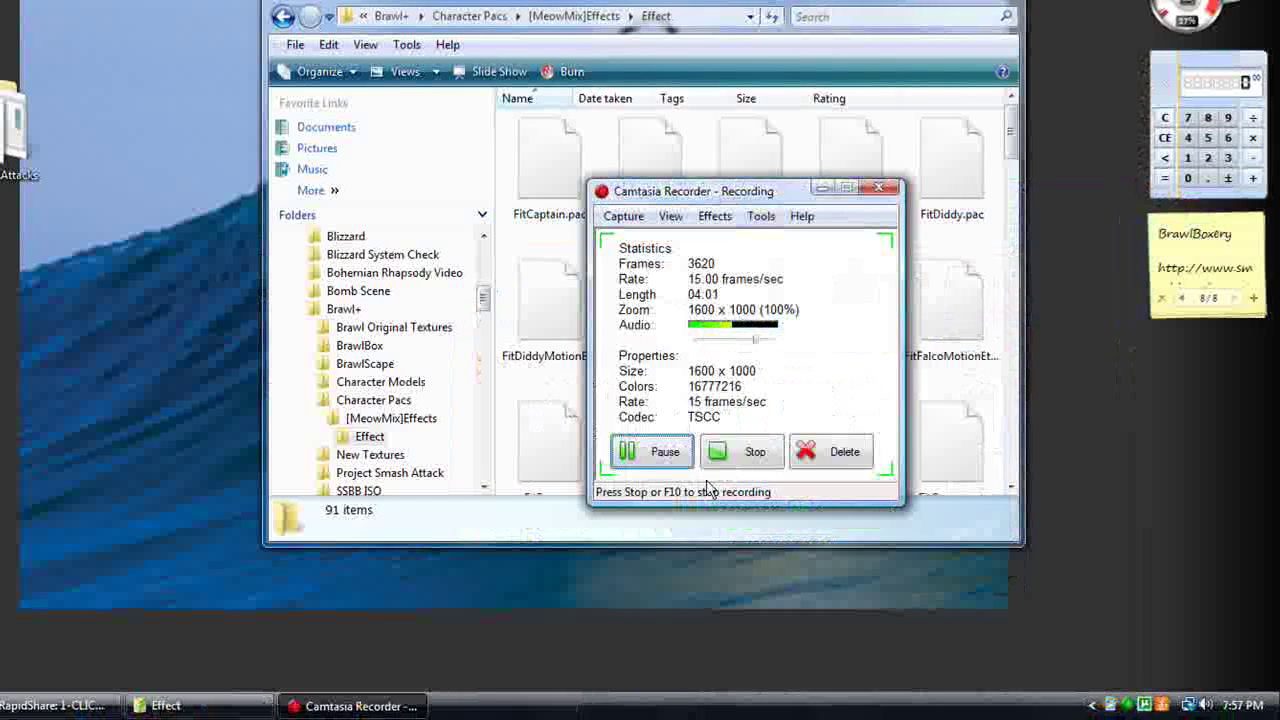